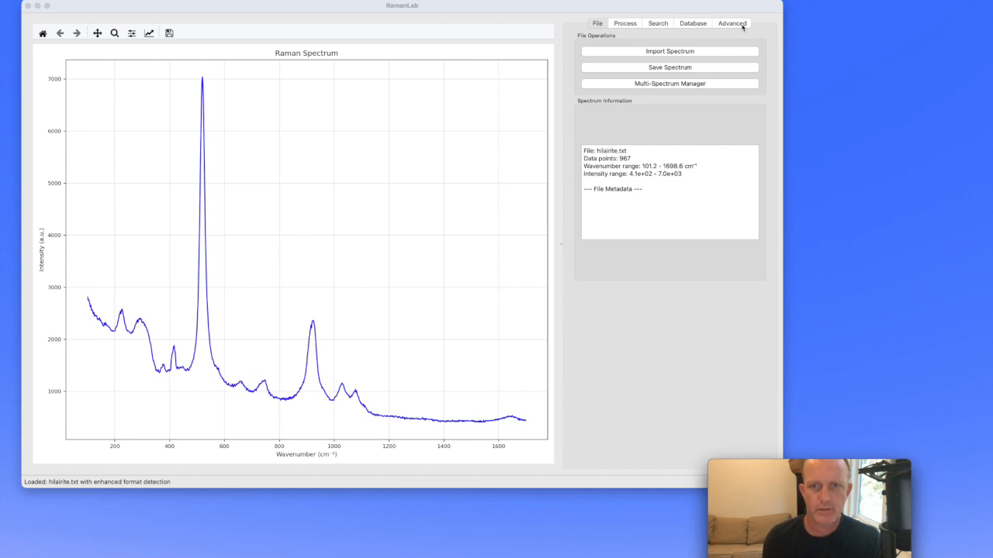
- Open Spectral Deconvolution for the loaded spectrum and preview the ALS background with Lambda at 1e5
click(743, 26)
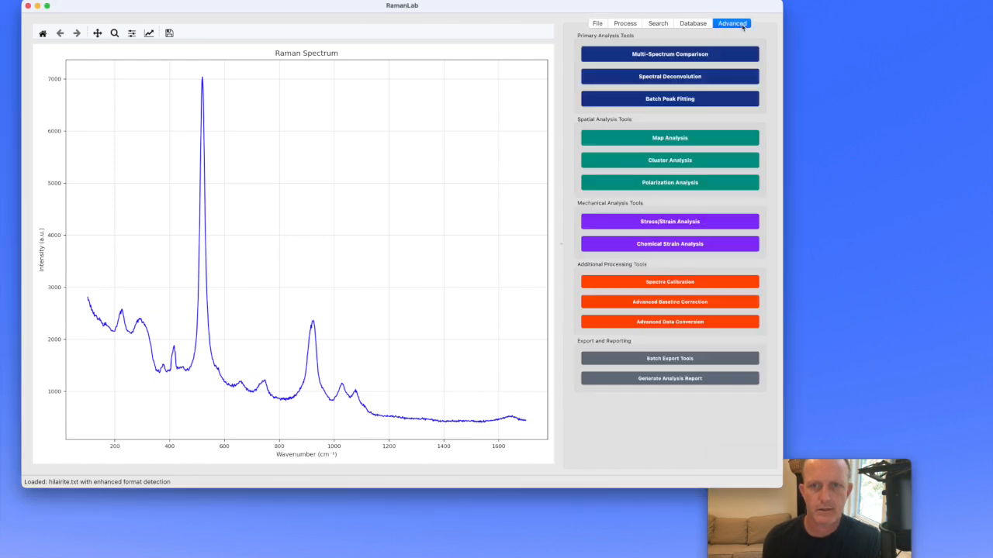
click(707, 78)
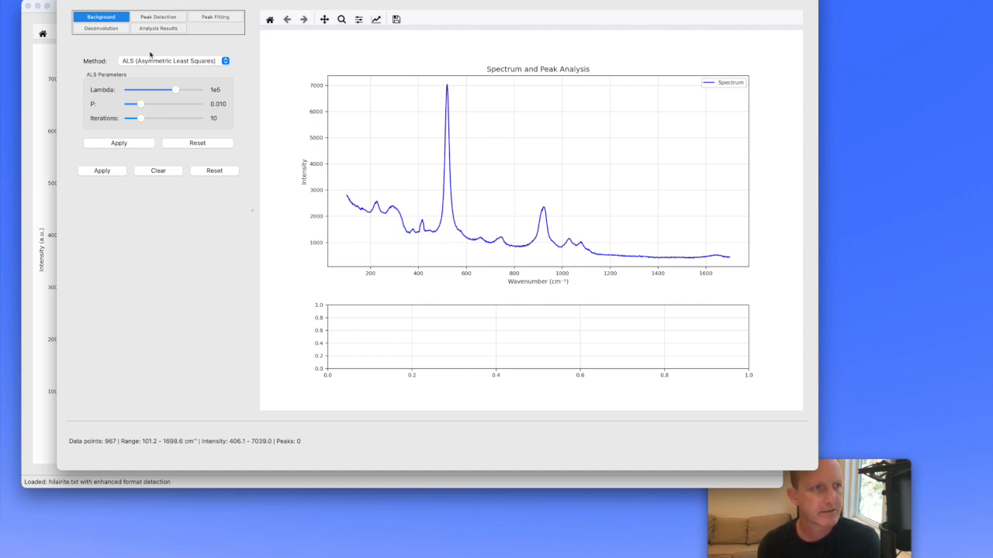
mouse_move(175, 90)
mouse_down()
mouse_move(155, 91)
mouse_move(173, 91)
mouse_up()
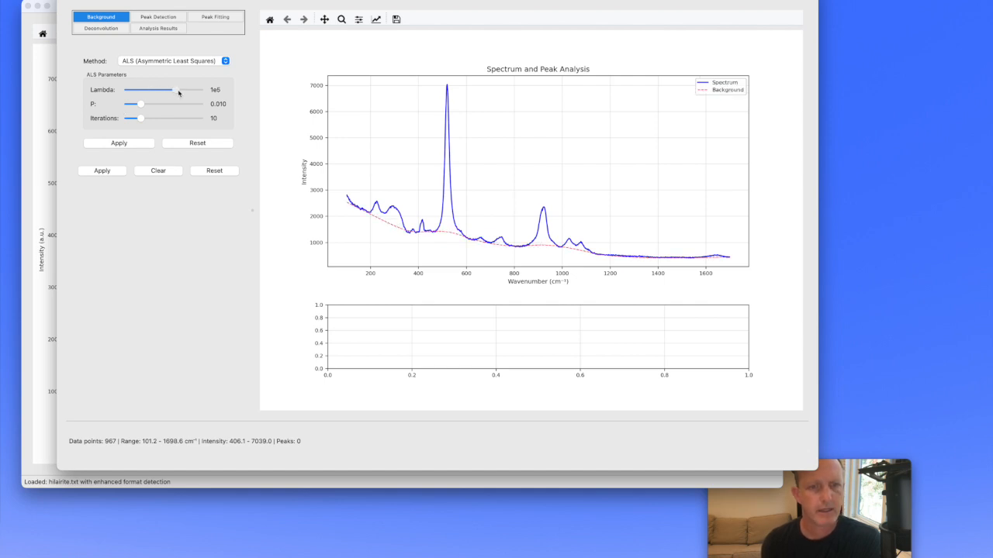
- Try a background subtraction with the Spline Interpolation method and reset the spectrum
click(226, 62)
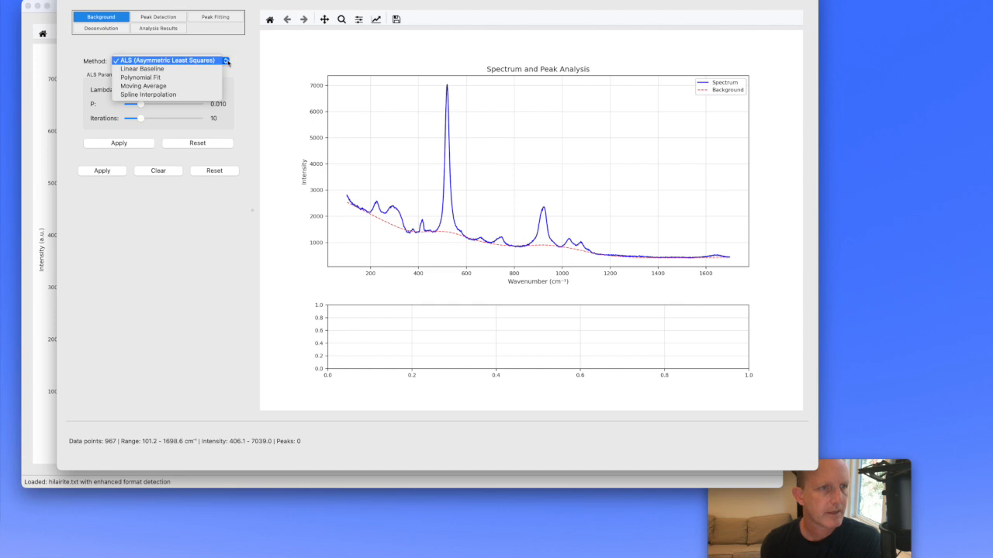
click(195, 96)
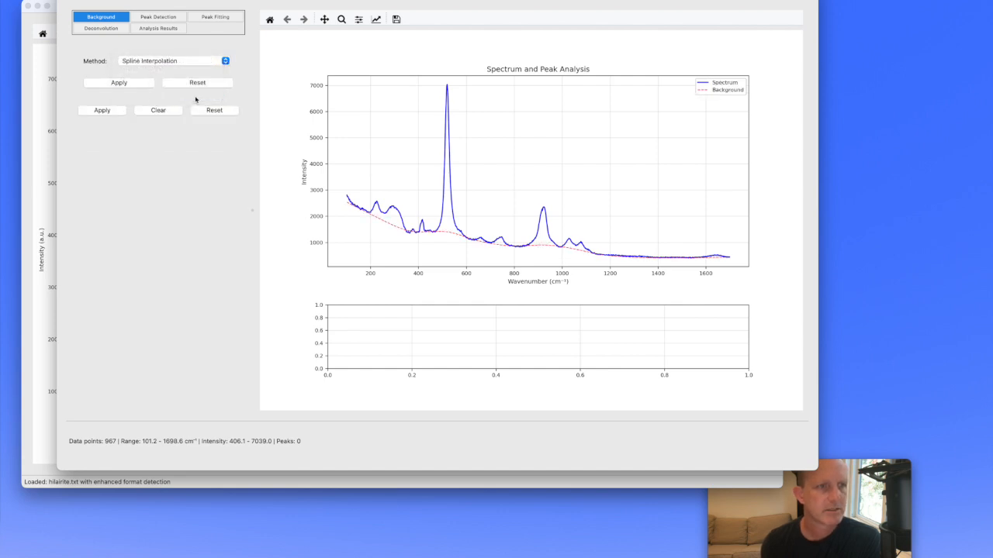
click(104, 111)
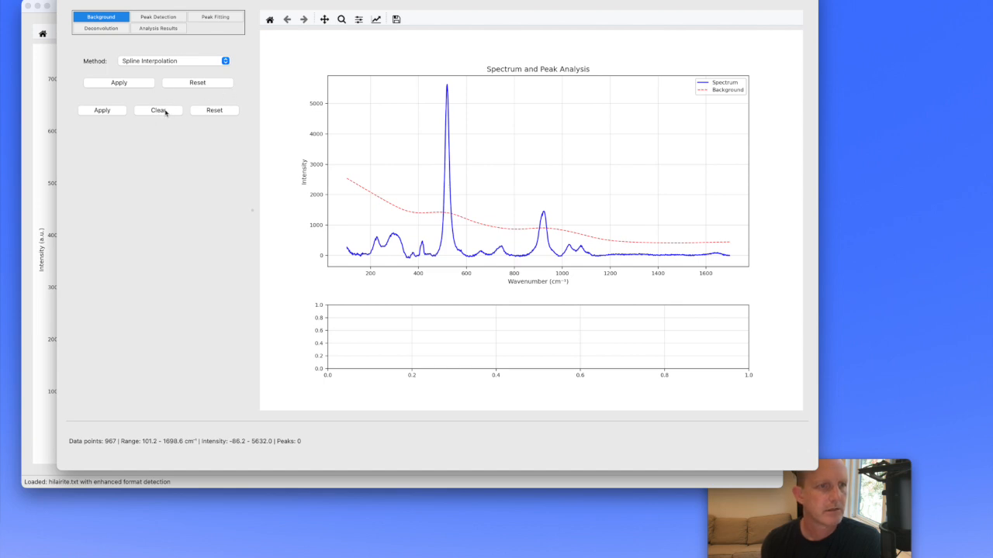
click(215, 110)
- Choose Moving Average as the background method and apply the background subtraction to the spectrum
click(160, 61)
click(165, 52)
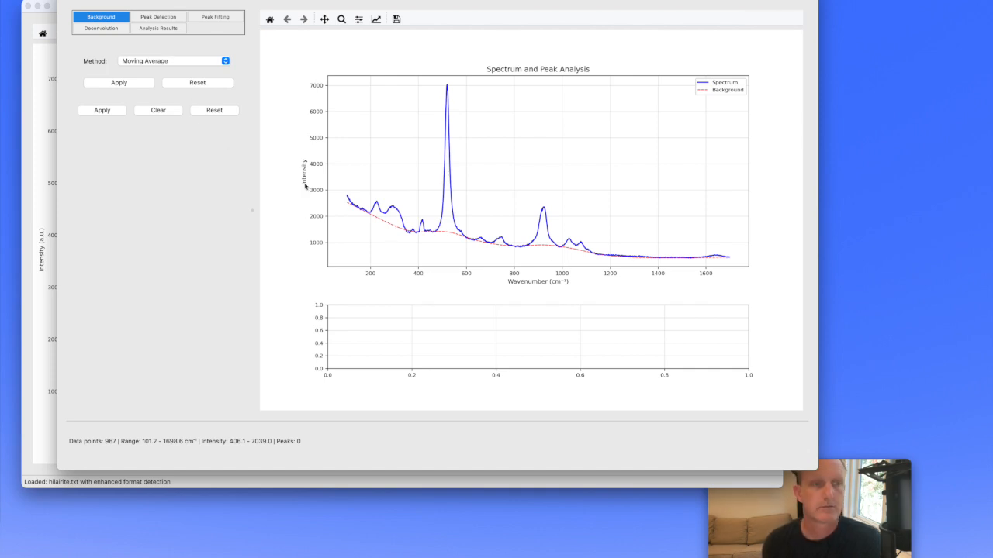
click(103, 112)
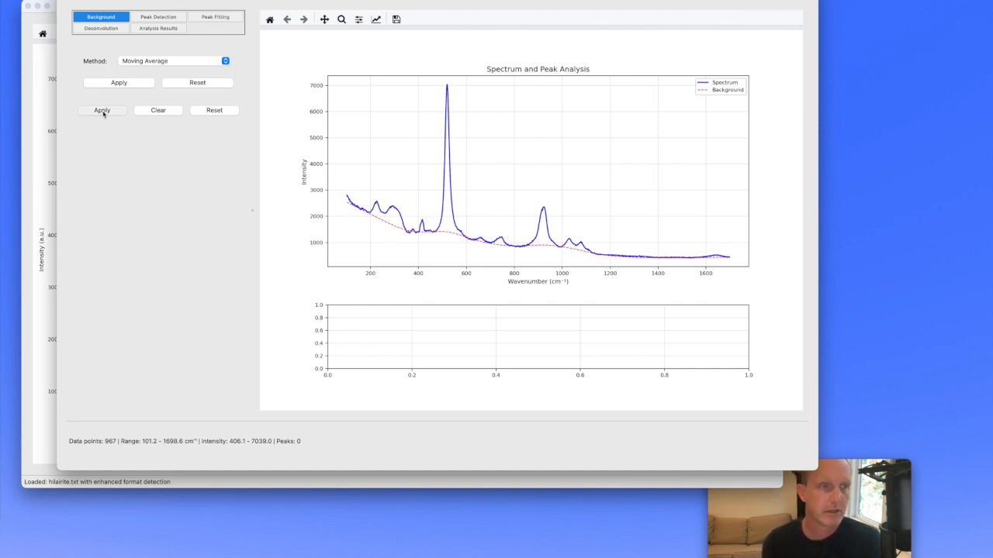
click(122, 83)
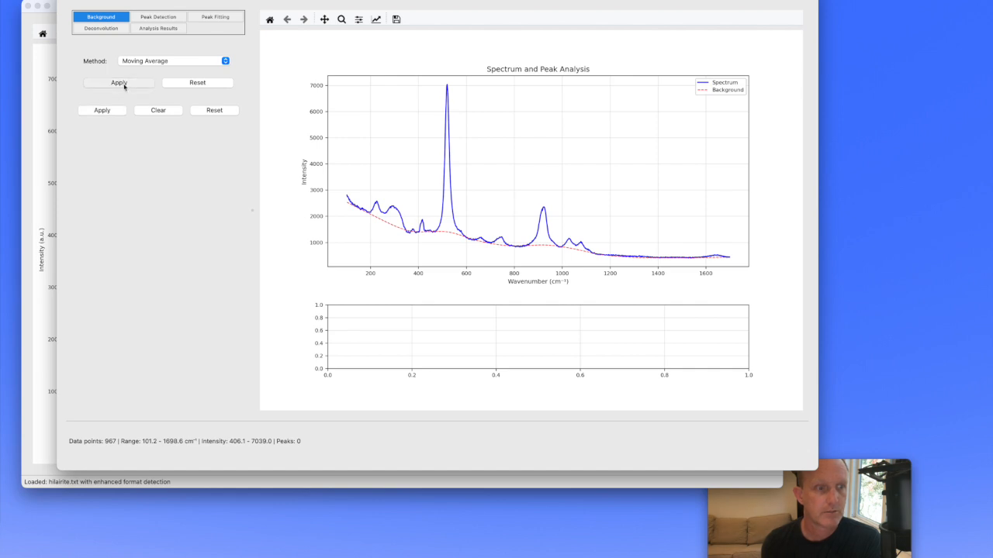
click(104, 110)
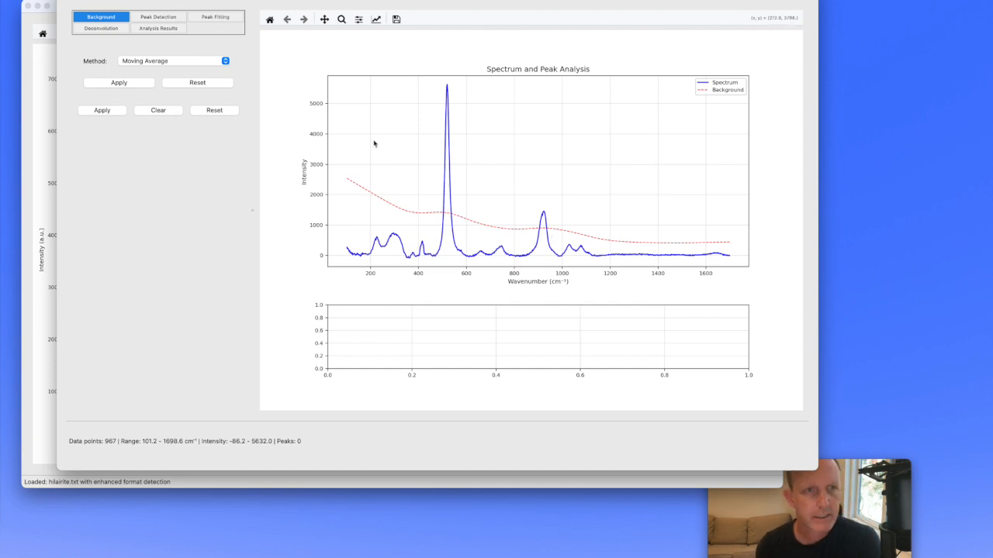
- Set the peak model for peak detection to Pseudo-Voigt
click(148, 20)
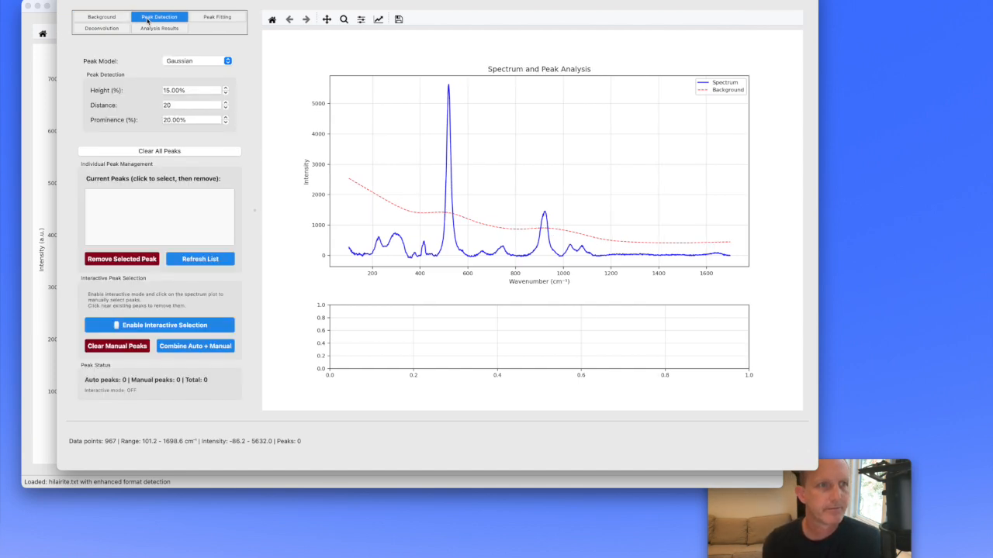
click(227, 61)
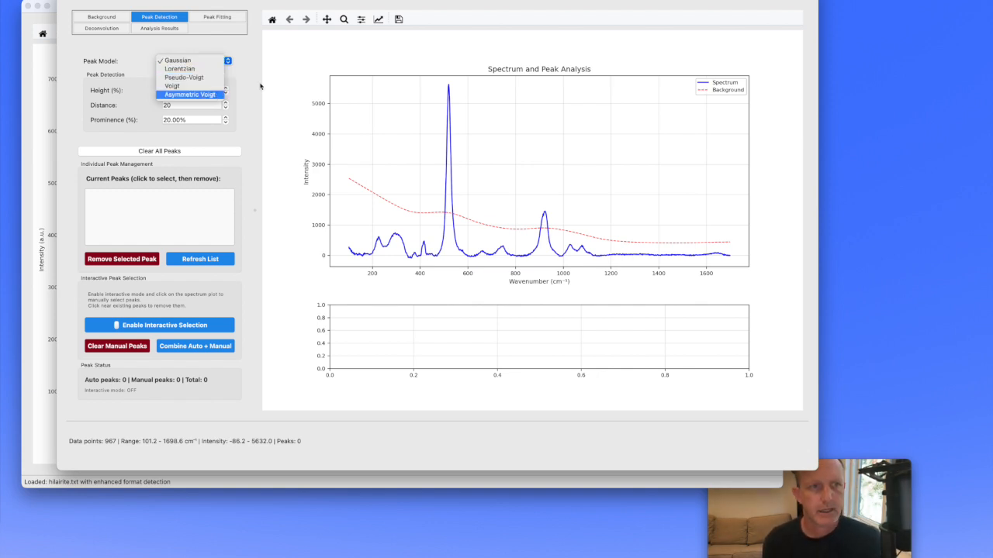
click(211, 79)
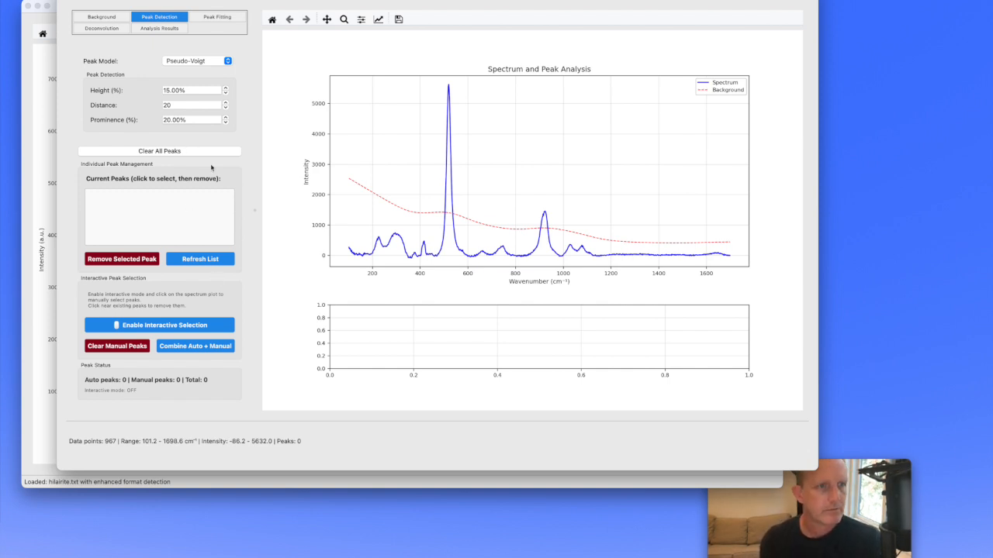
click(225, 94)
click(226, 89)
click(226, 89)
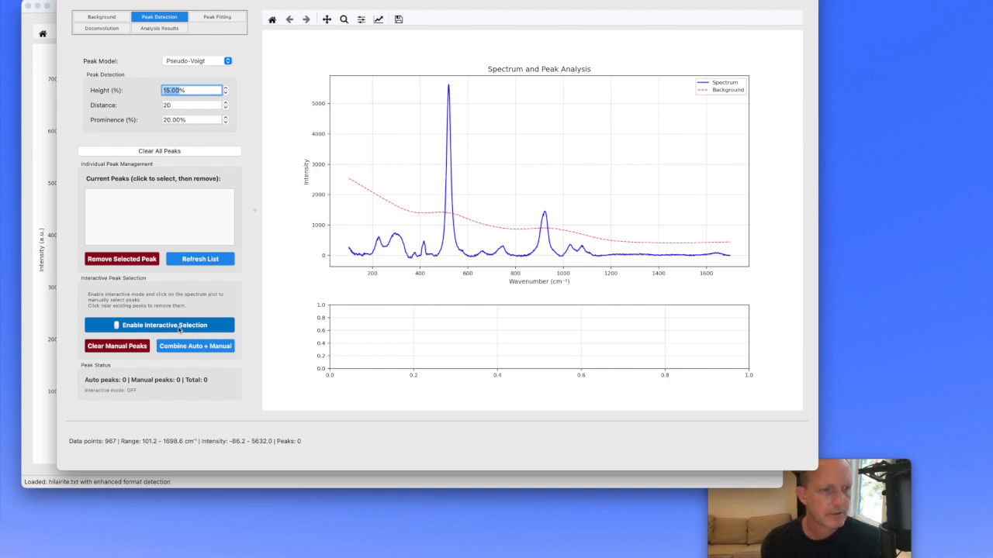
- Enable interactive peak selection and mark peaks near 226 and 292 cm⁻¹, removing the extra mark on the shoulder near 323 cm⁻¹
click(161, 327)
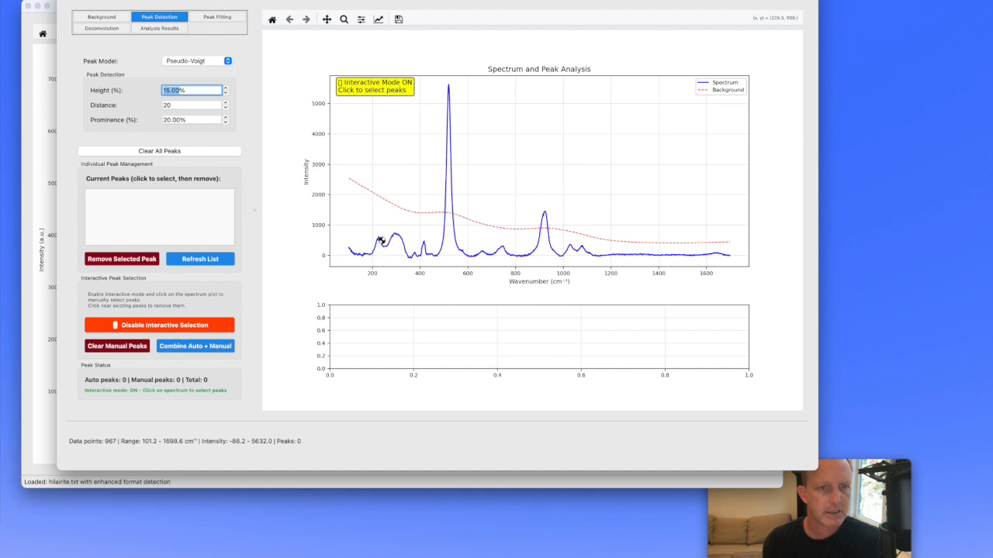
click(378, 237)
click(396, 238)
click(401, 241)
click(402, 243)
click(402, 243)
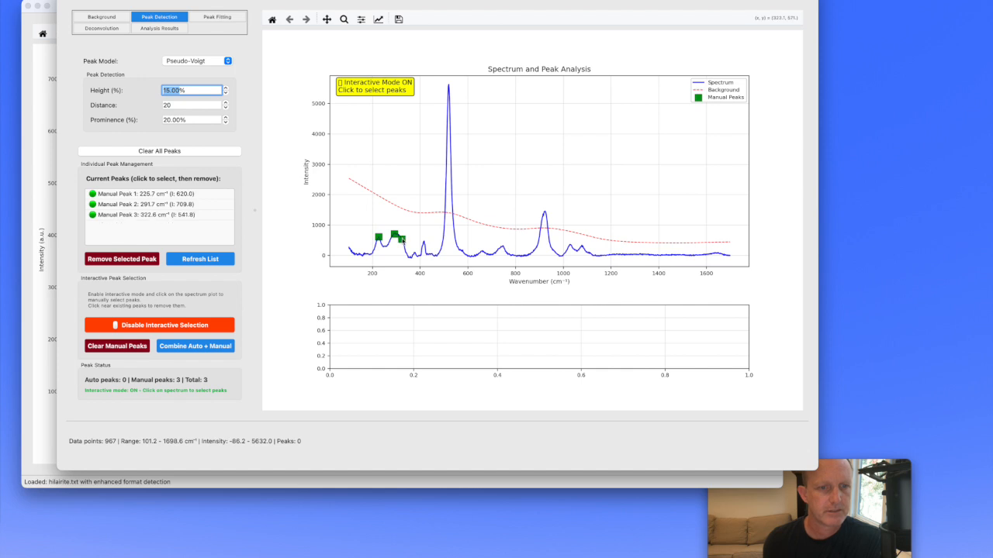
click(405, 245)
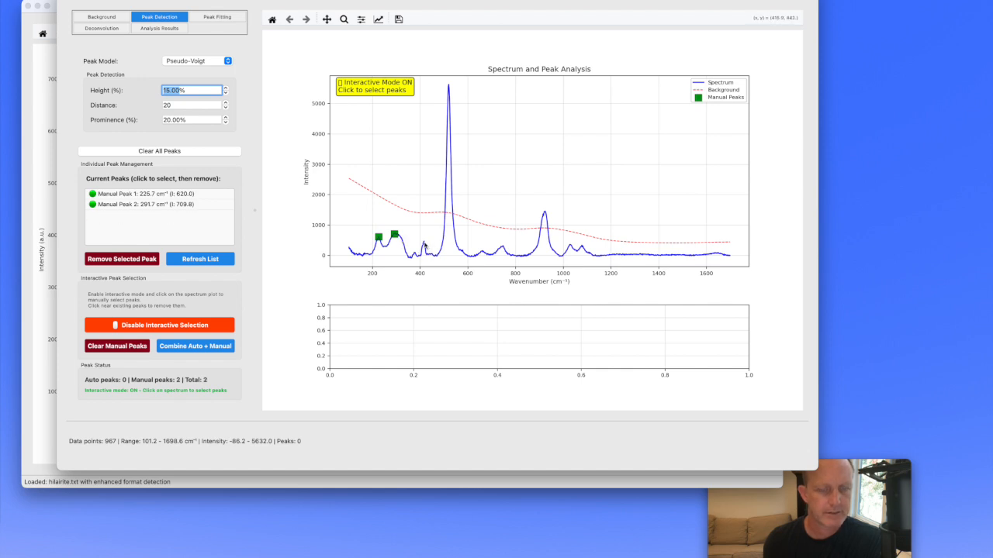
- Mark further peaks on the spectrum near 417, 377, 521, 576, 661, 747, 919, 1034, 1087 and 1115 cm⁻¹
click(424, 244)
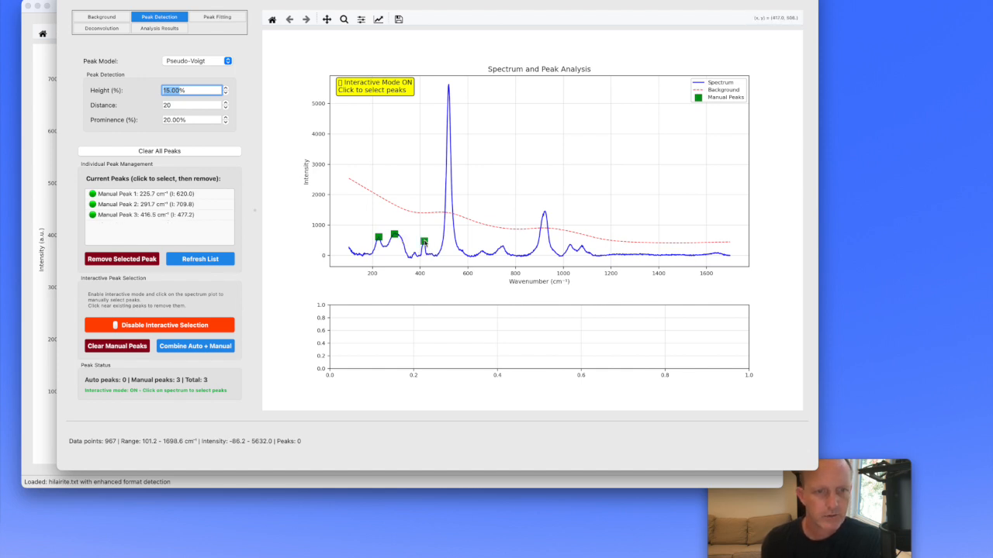
click(415, 254)
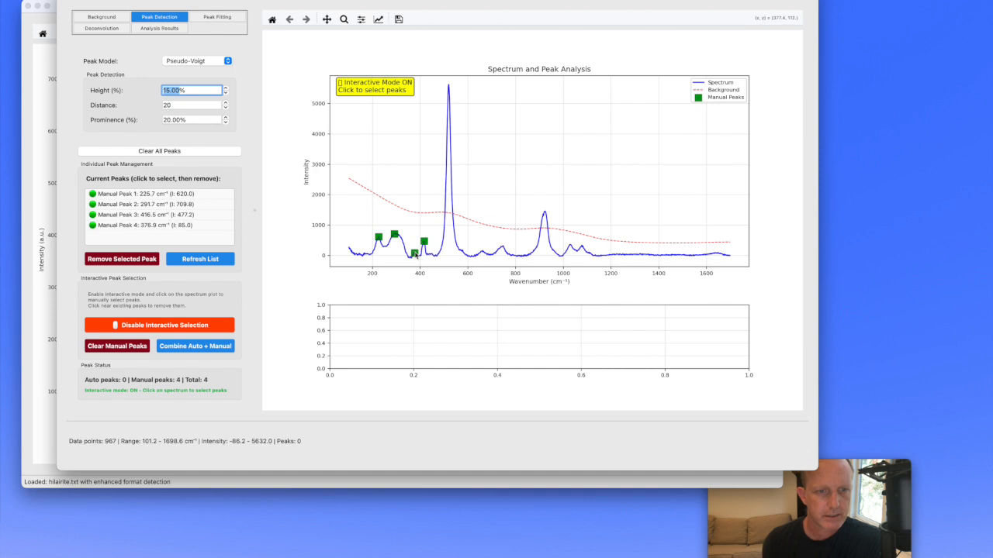
click(449, 88)
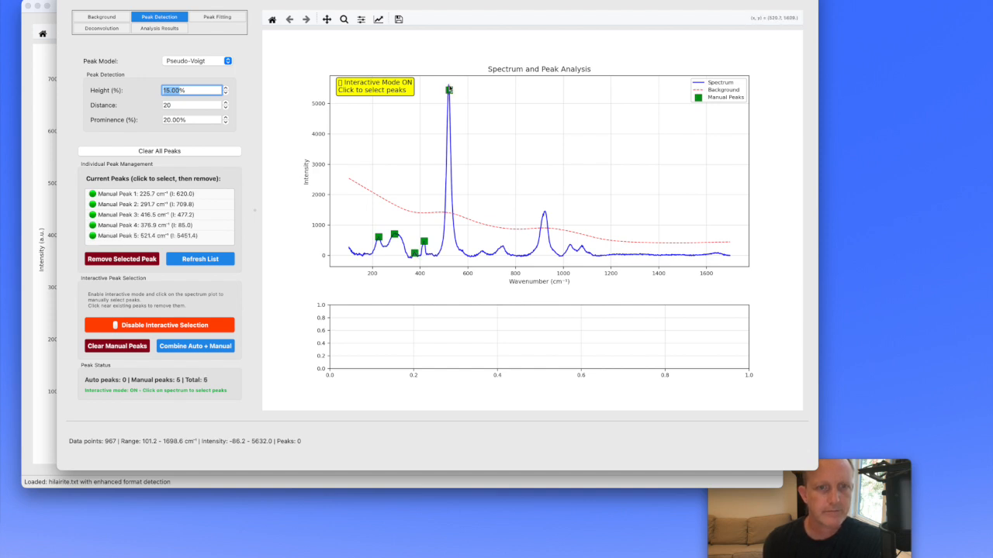
click(463, 251)
click(482, 251)
click(502, 247)
click(544, 214)
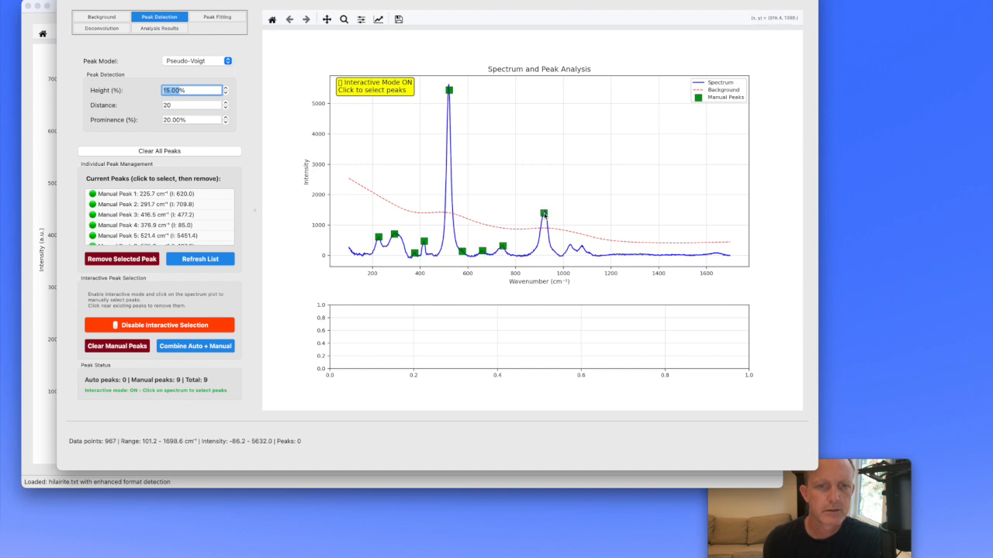
click(571, 247)
click(584, 249)
click(591, 253)
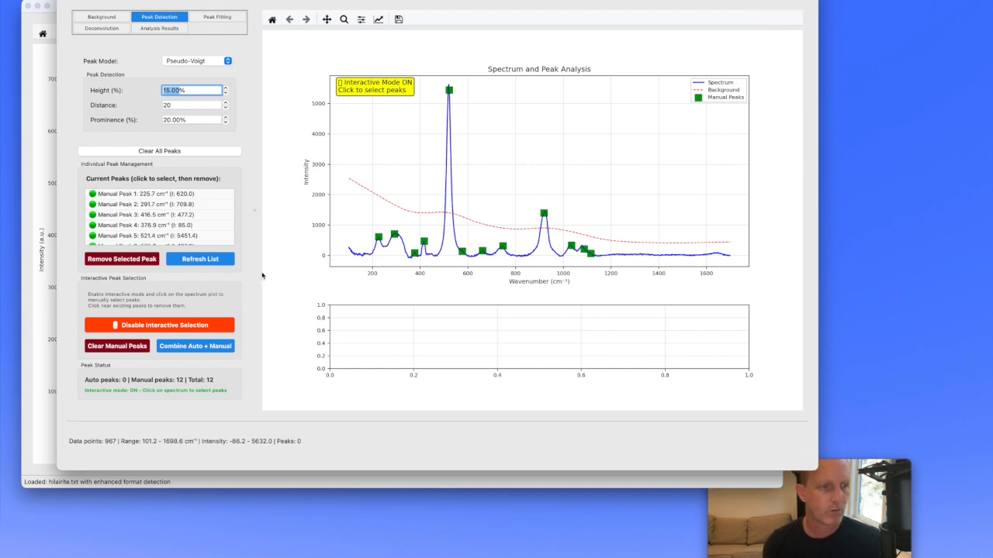
- Combine the manually marked peaks into the main peak list and fit them
click(195, 346)
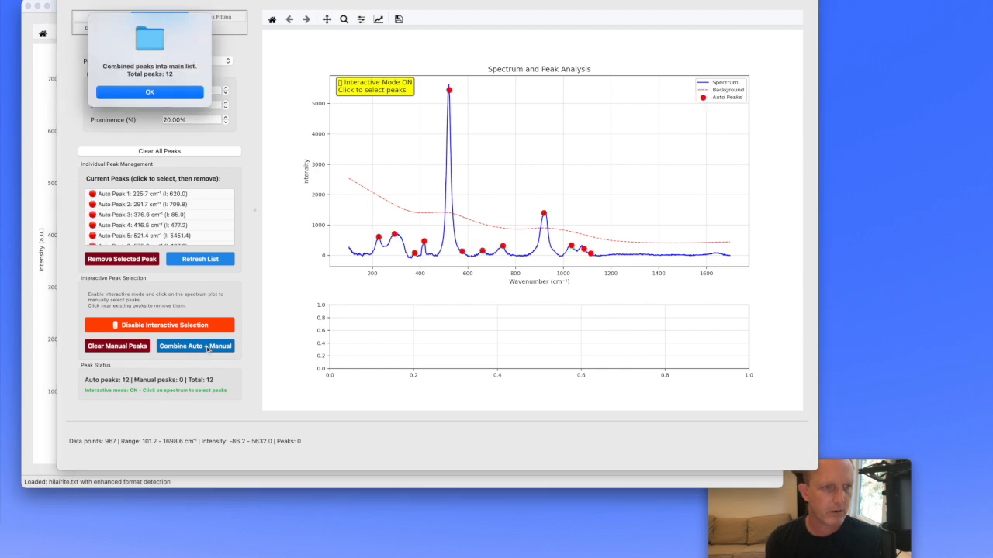
click(156, 100)
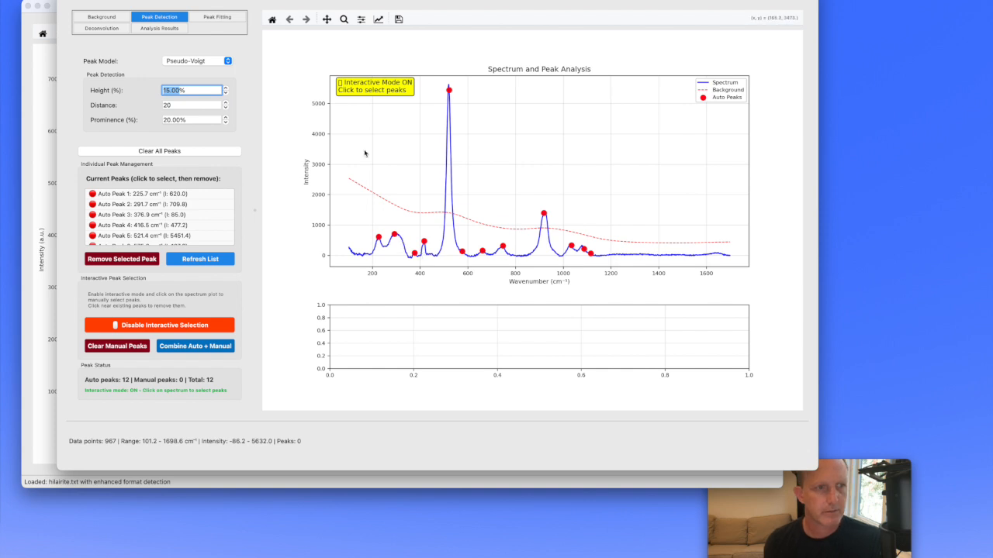
click(222, 23)
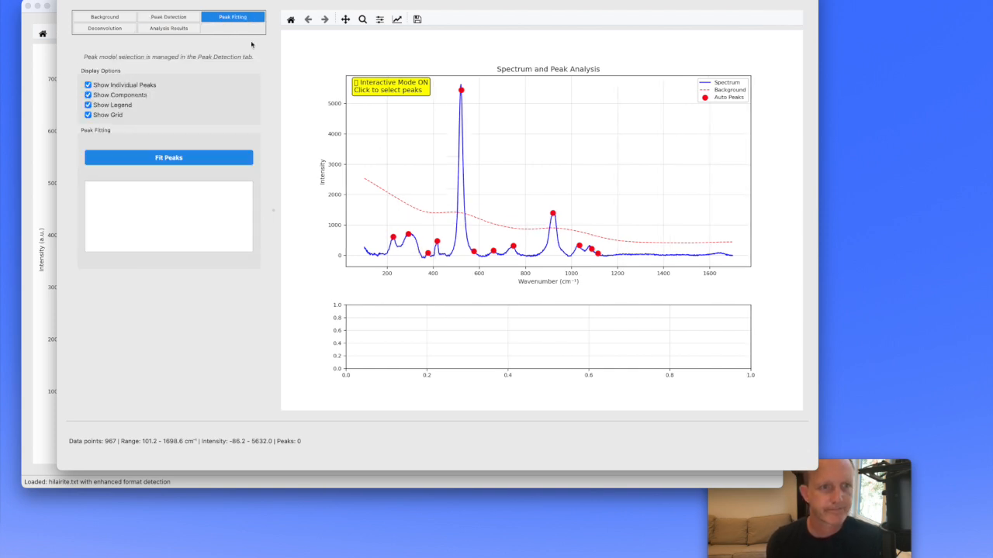
click(192, 159)
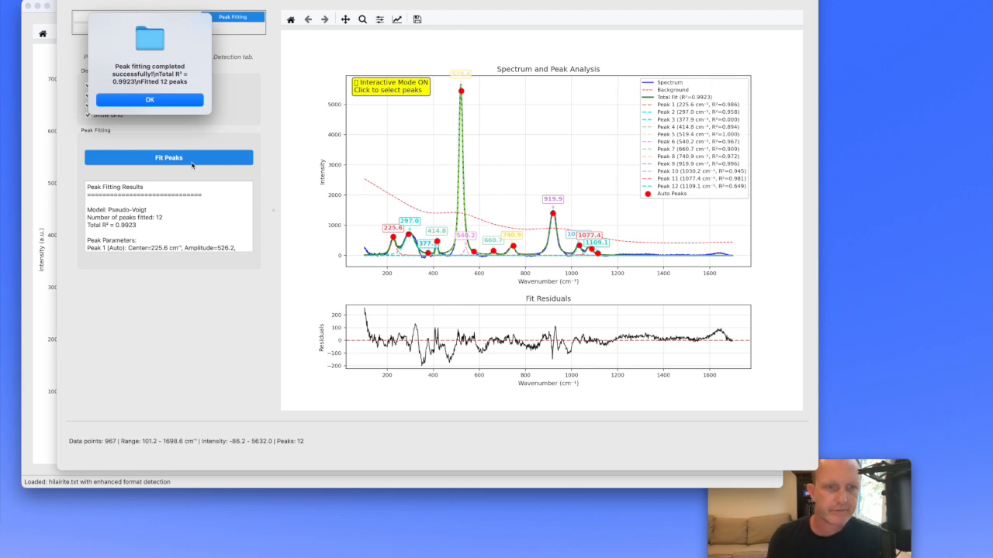
click(150, 100)
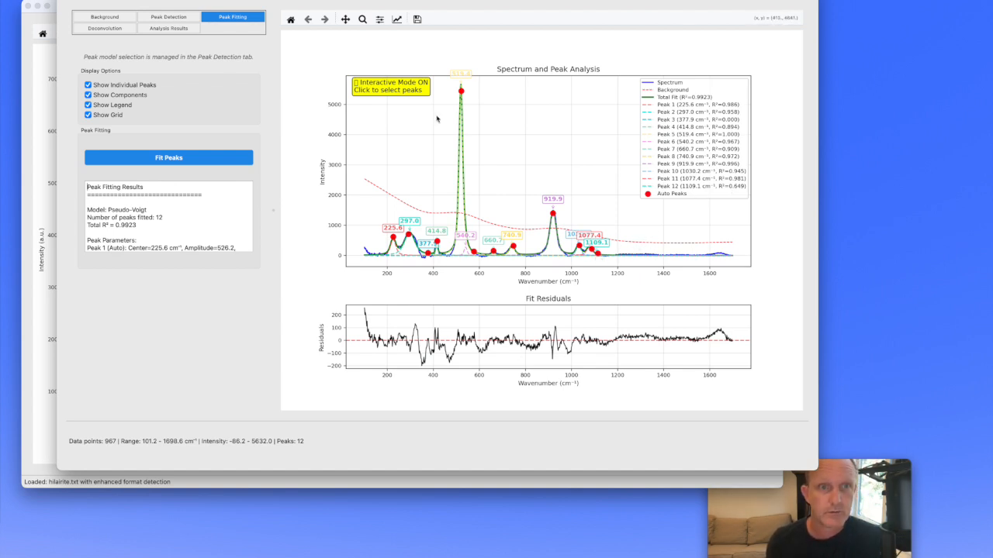
- Zoom in on the fitted peaks between about 985 and 1175 cm⁻¹ to inspect the fit
click(363, 18)
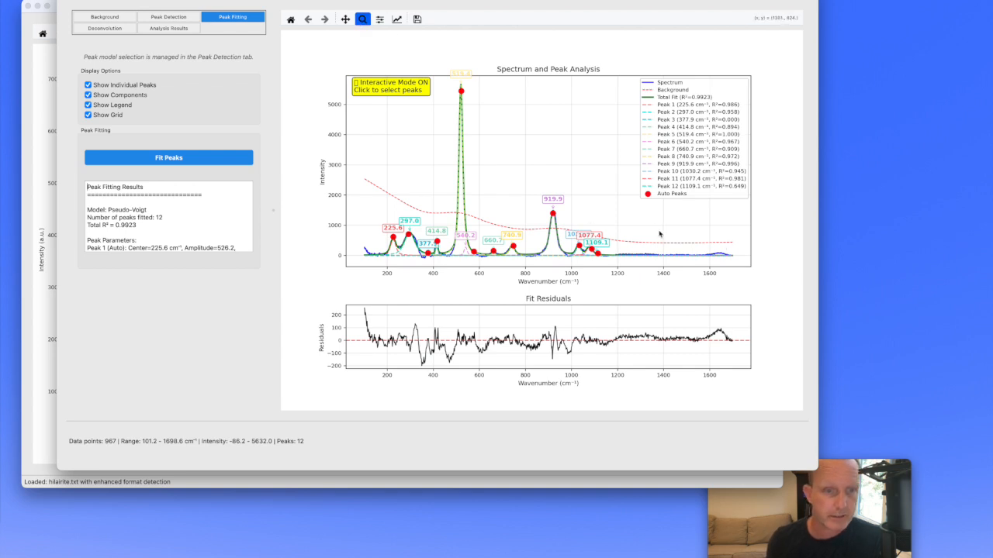
click(612, 256)
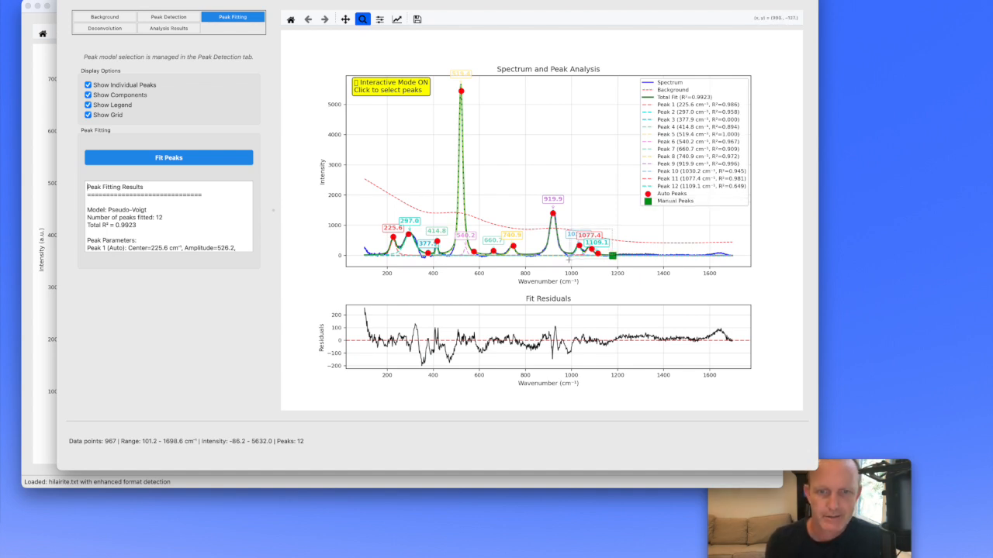
drag(571, 265, 613, 230)
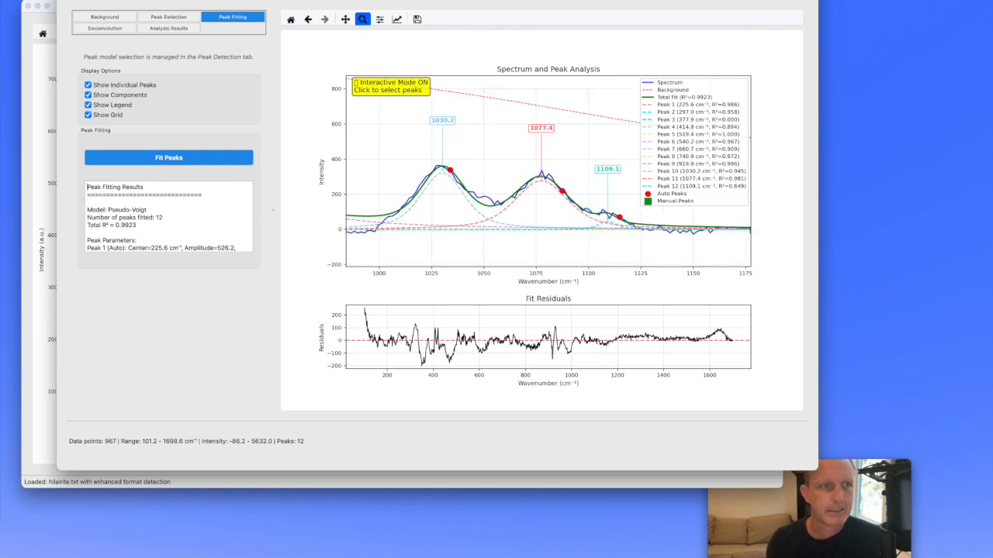
- Remove the stray manual peak near 1175 cm⁻¹, disable interactive selection and return to the peak fitting results
click(158, 18)
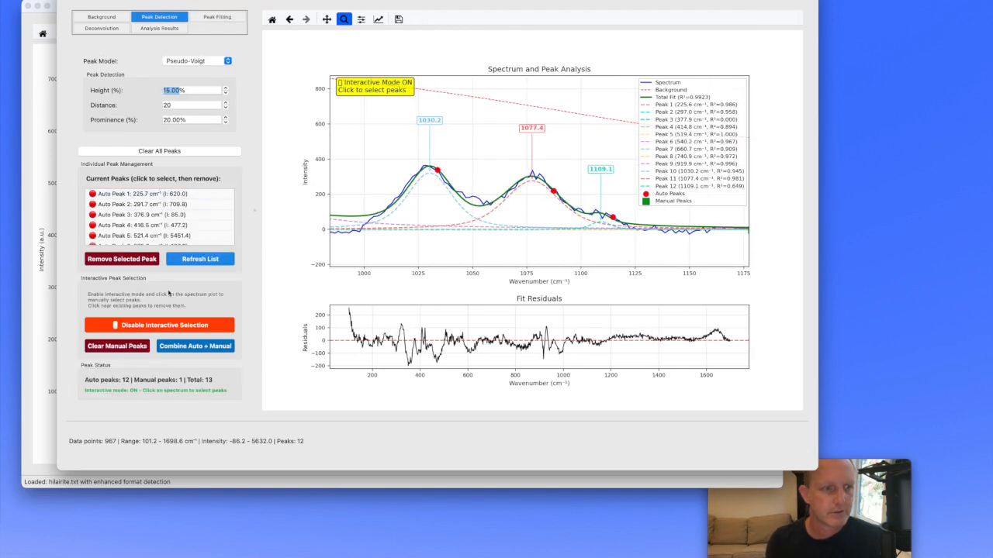
click(161, 326)
click(162, 325)
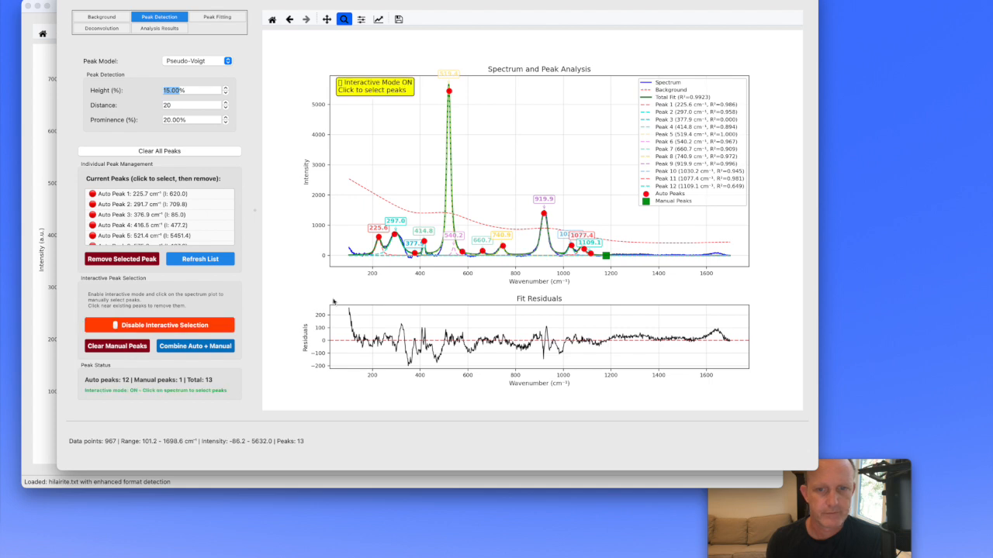
click(606, 258)
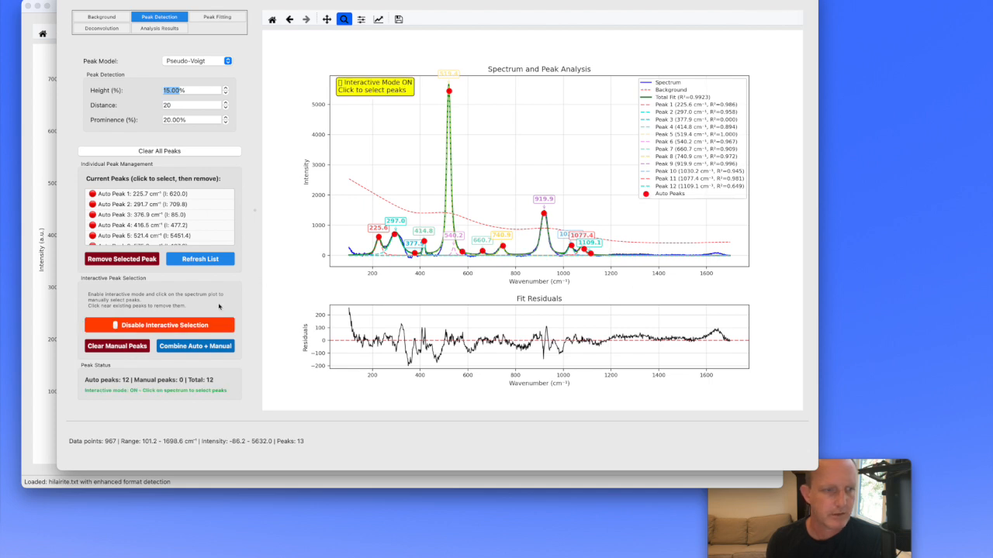
click(193, 328)
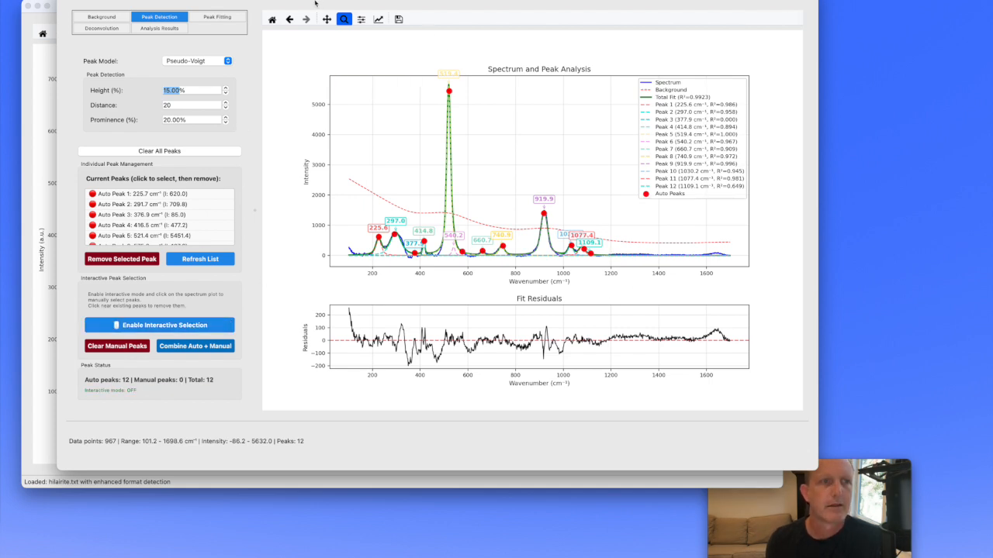
click(223, 17)
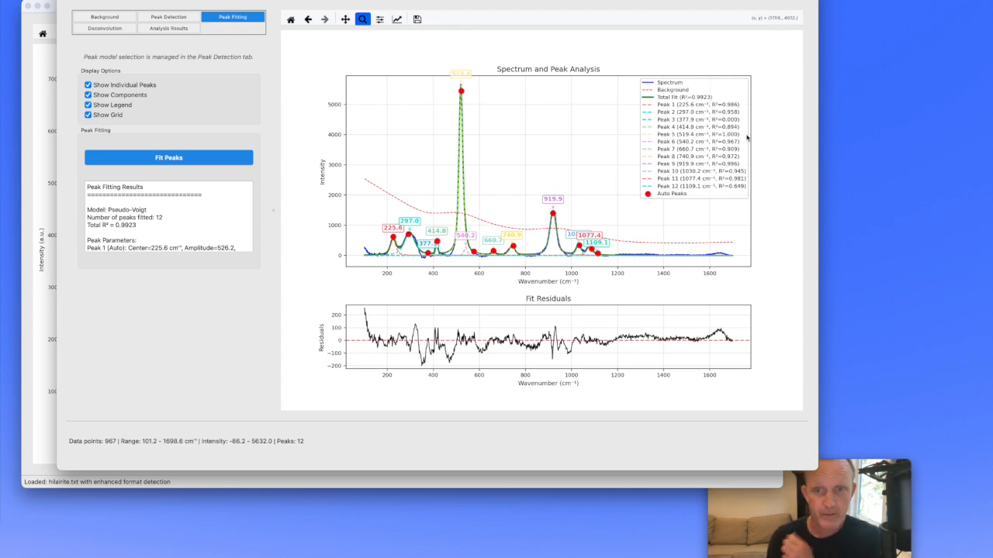
- Inspect the fit at close range from about 1150 down to 170 cm⁻¹, then restore the full spectrum view
drag(532, 226, 606, 259)
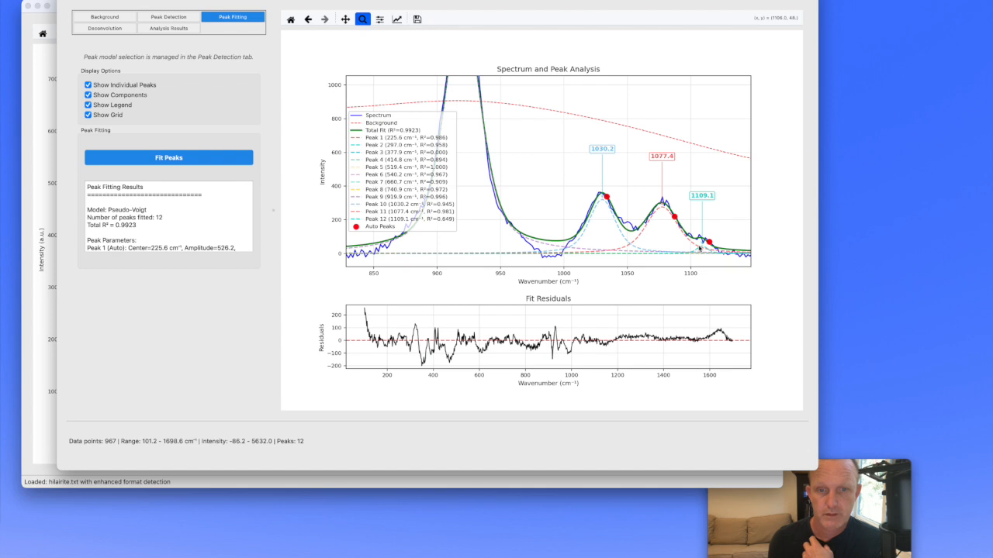
click(346, 19)
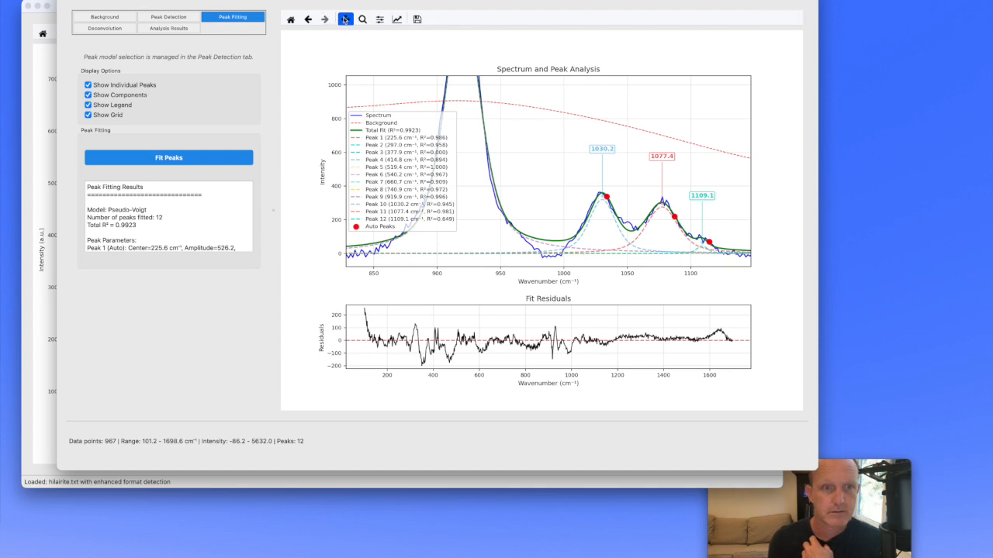
drag(487, 163, 686, 169)
drag(445, 186, 587, 188)
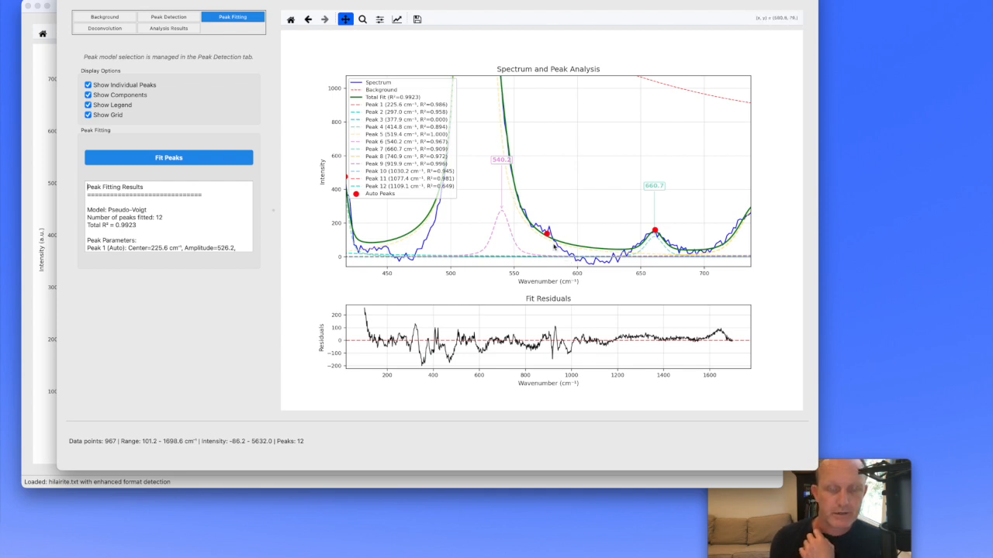
drag(468, 199, 593, 194)
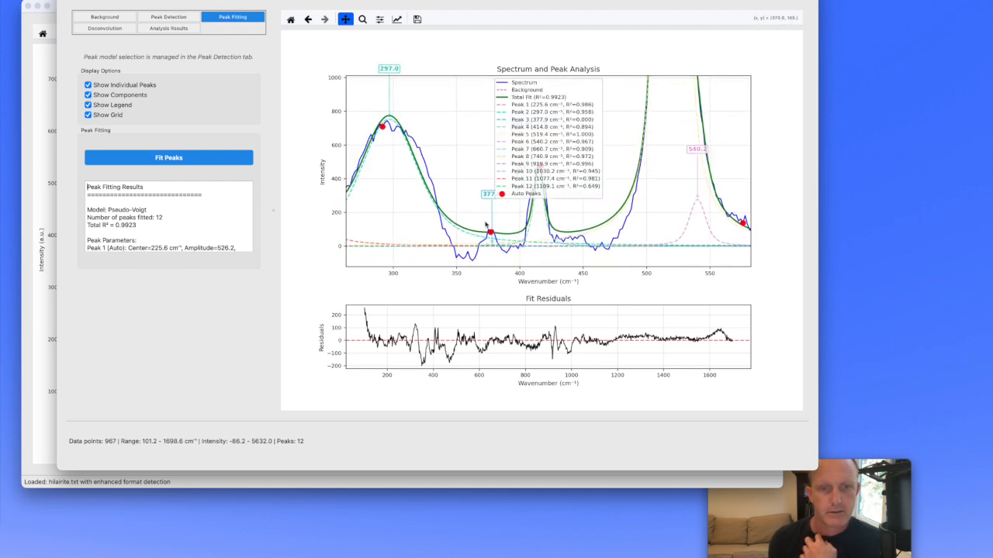
drag(496, 213, 614, 223)
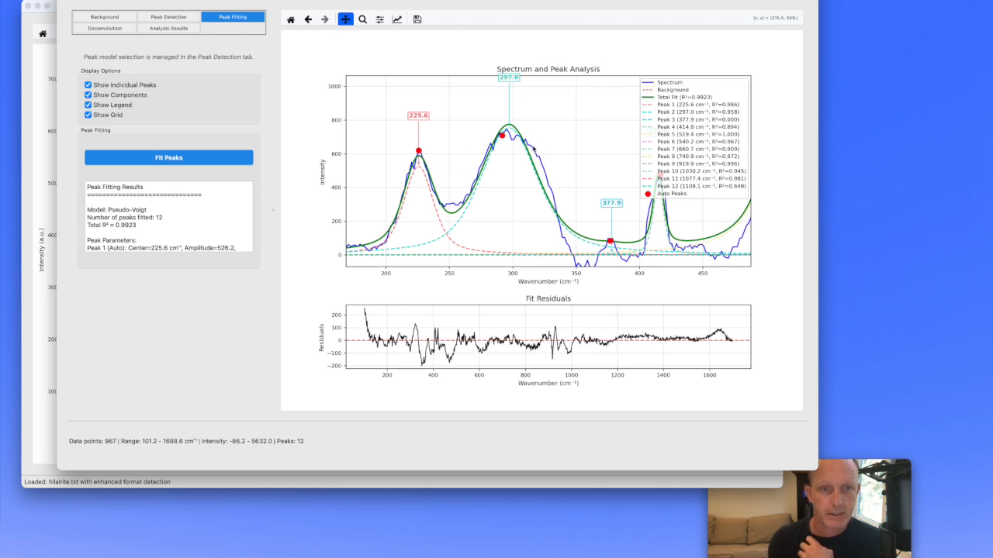
click(291, 19)
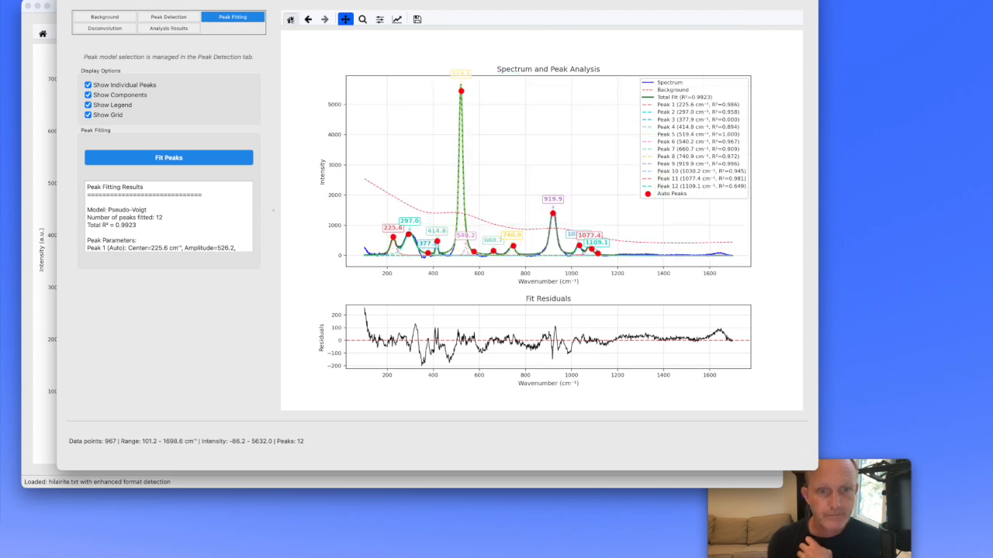
- Remove the auto peak at 376.9 cm⁻¹ from the current peaks
click(166, 22)
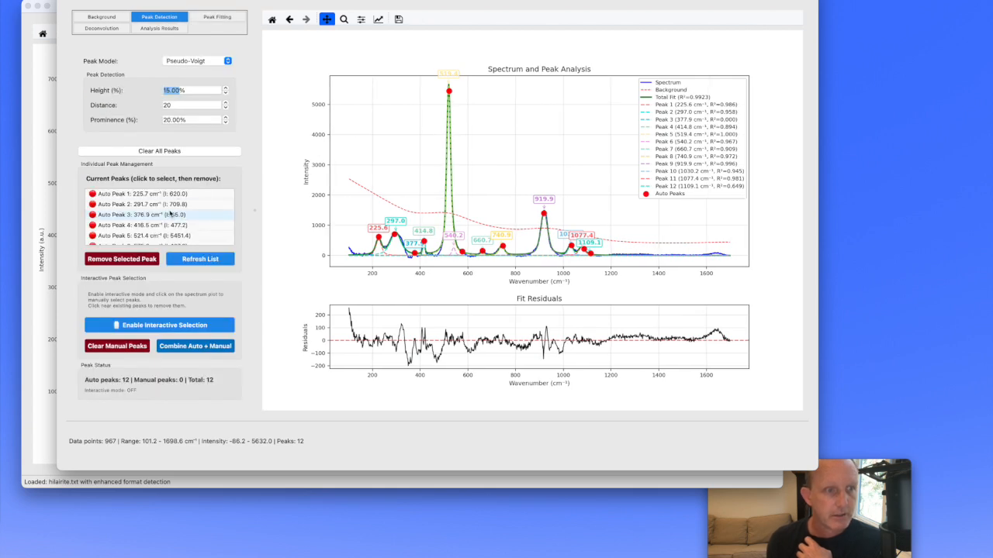
click(171, 214)
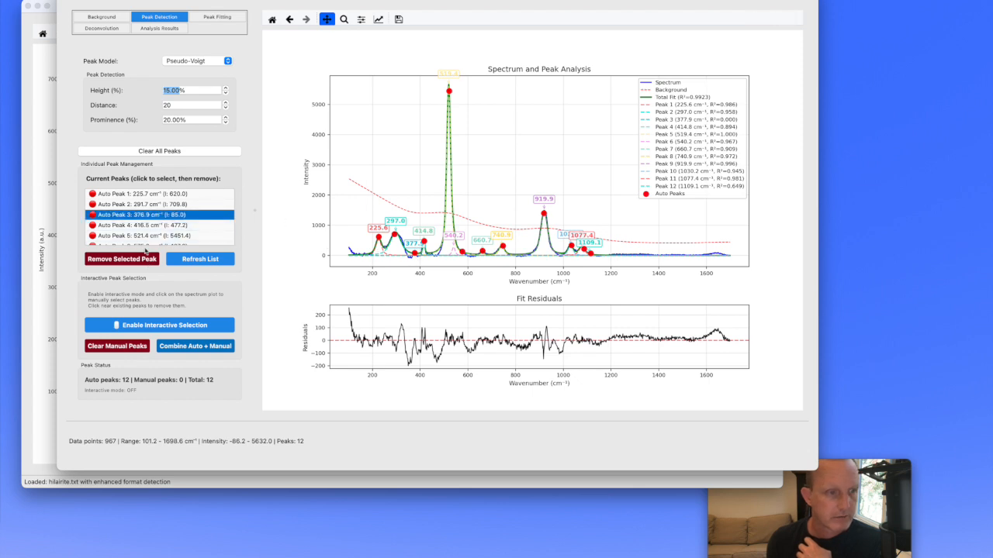
click(128, 261)
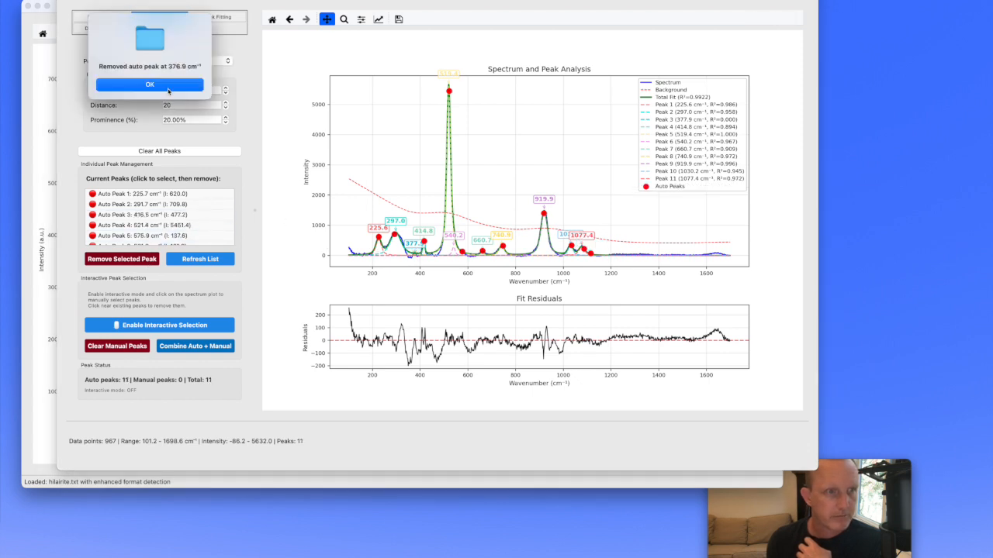
click(150, 85)
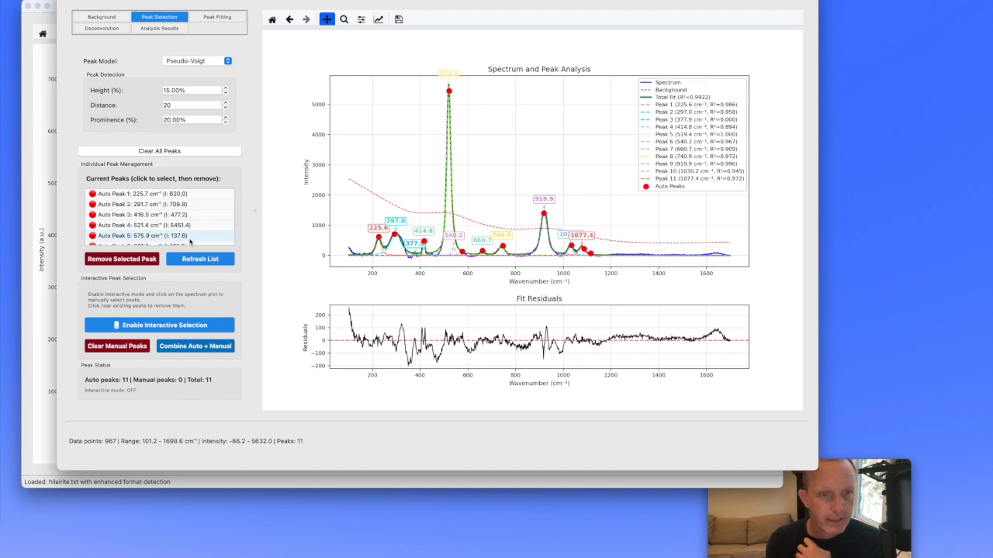
- Manually mark a shoulder peak near 321 cm⁻¹ and combine it into the main peak list
click(159, 324)
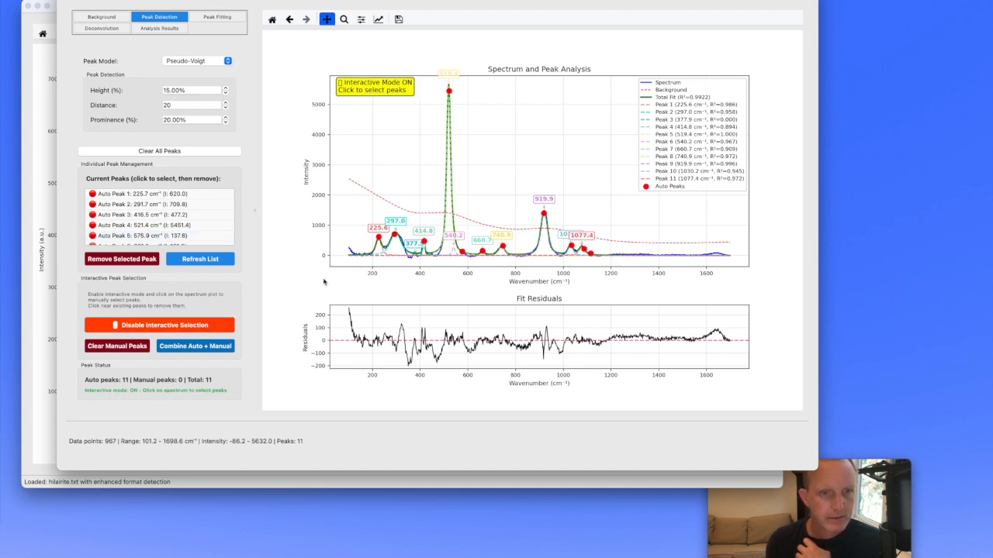
click(402, 239)
click(192, 346)
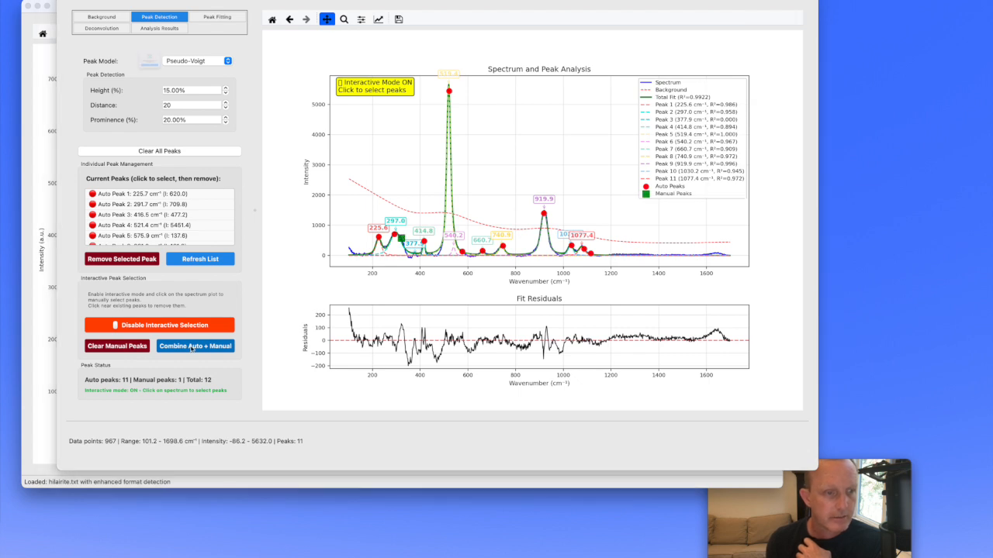
click(150, 93)
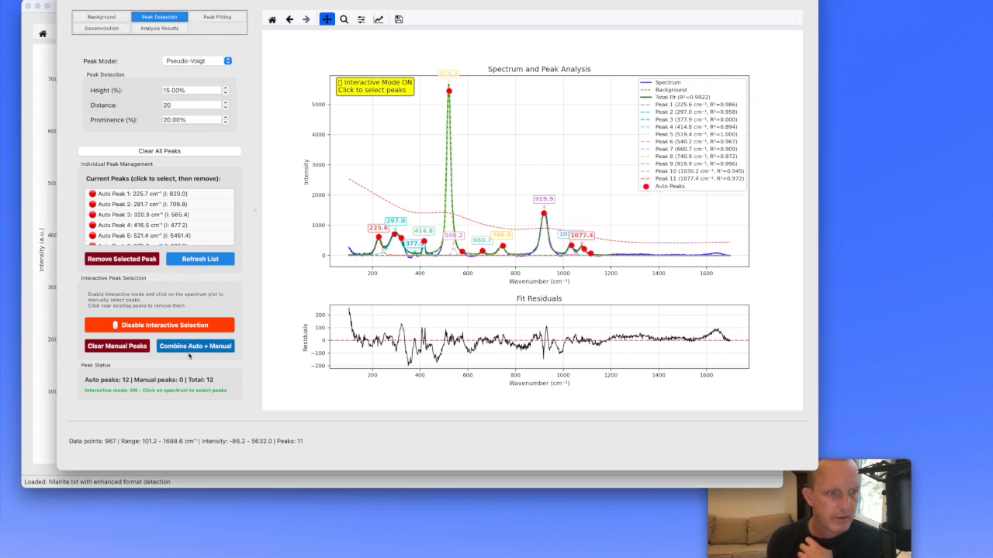
- Refit the spectrum with the updated peak list
click(218, 17)
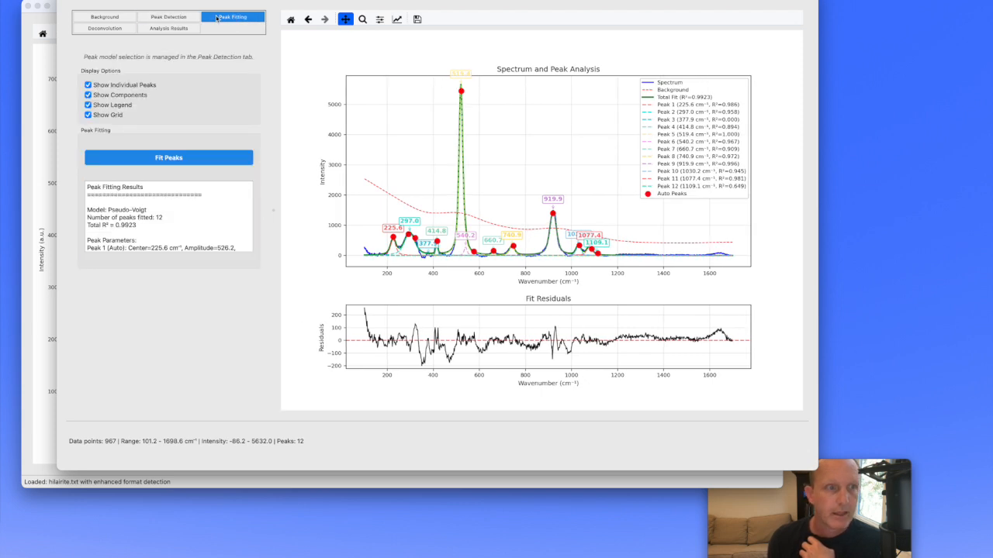
click(168, 158)
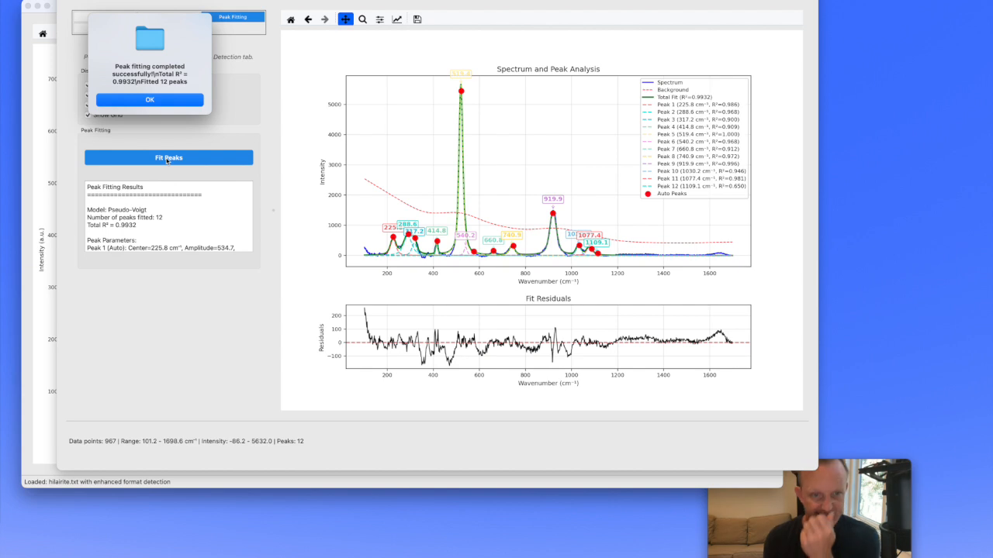
key(Return)
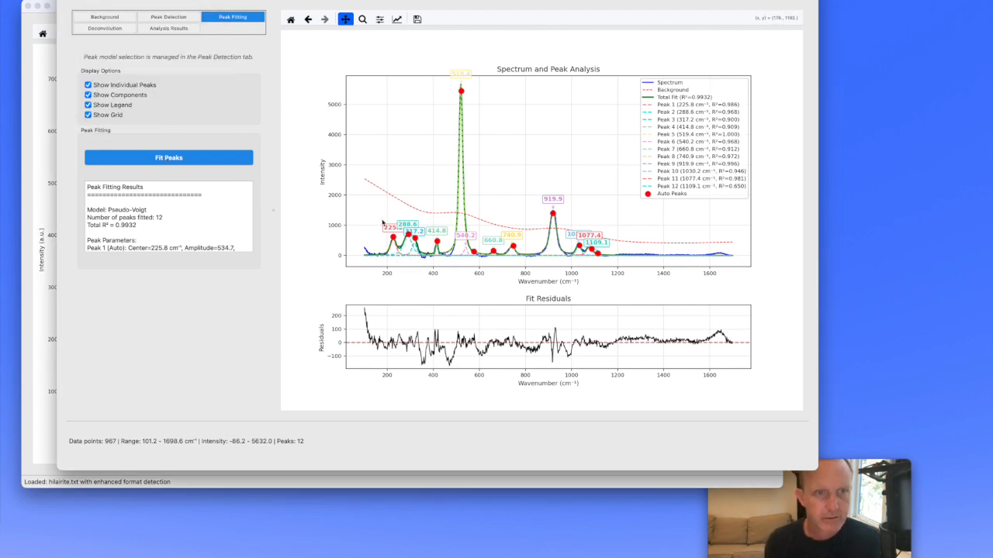
- Zoom in on the new fit between about 110 and 450 cm⁻¹, then restore the full spectrum view
click(362, 19)
drag(365, 201, 447, 266)
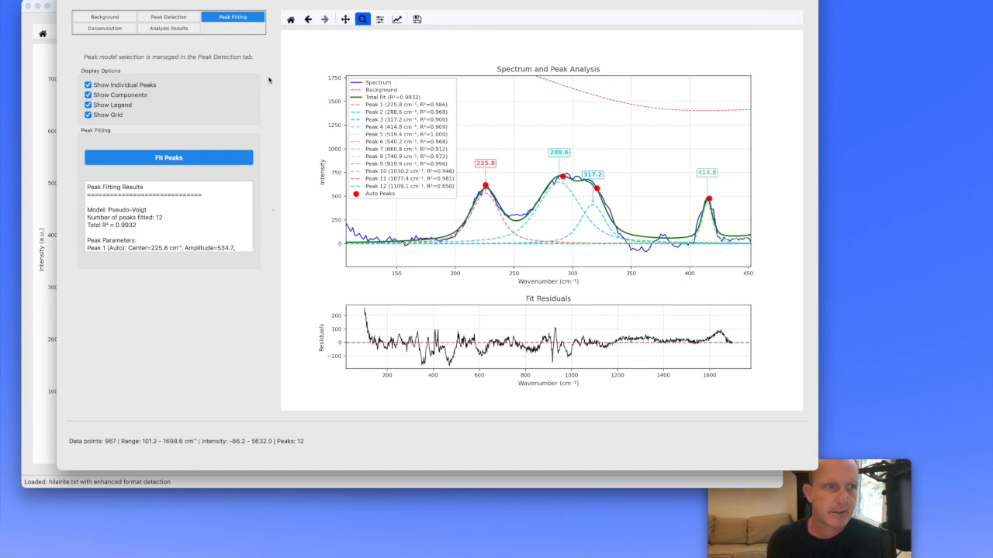
click(291, 20)
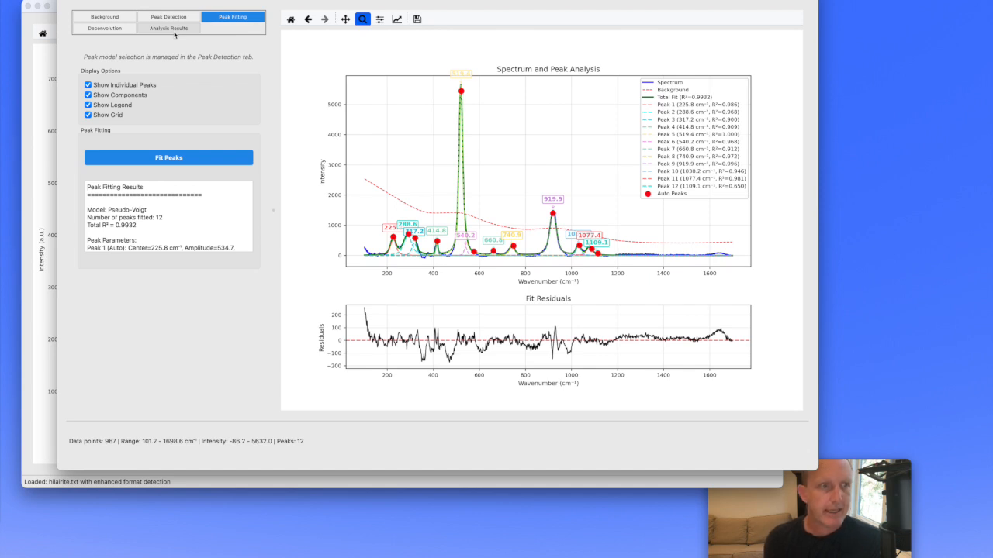
- Review the peak fitting report and the analysis results table of peak positions and amplitudes
scroll(153, 206, down, 10)
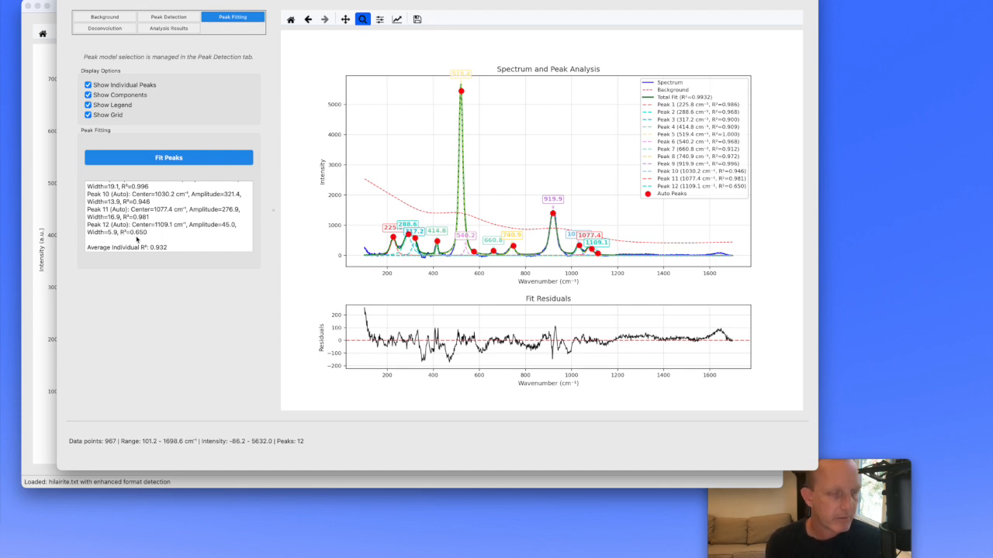
scroll(156, 238, up, 10)
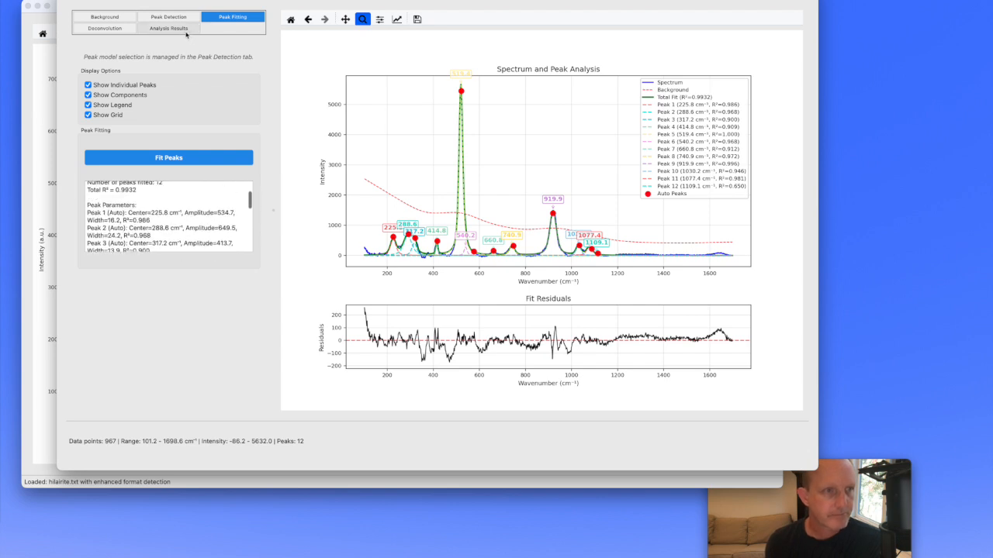
click(184, 31)
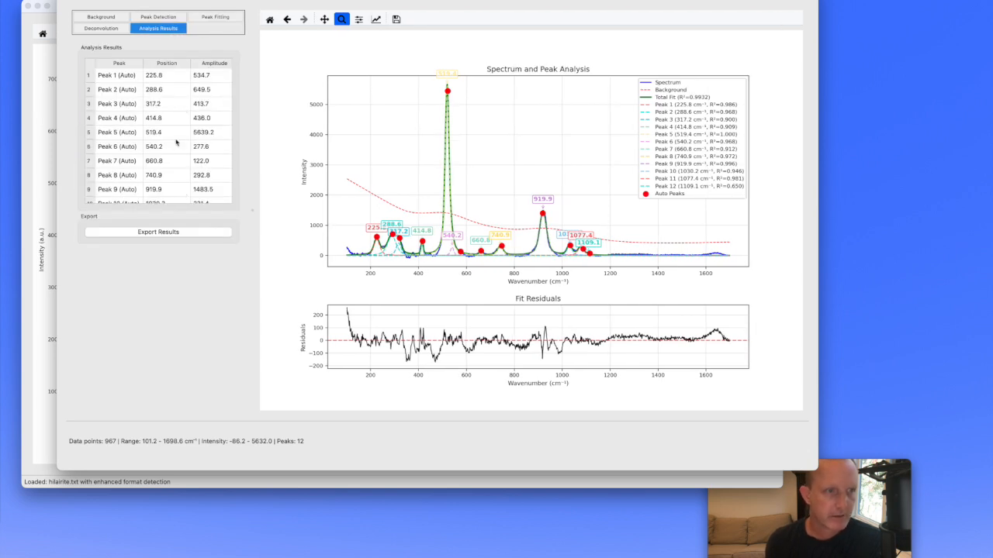
scroll(176, 142, right, 3)
scroll(176, 142, left, 3)
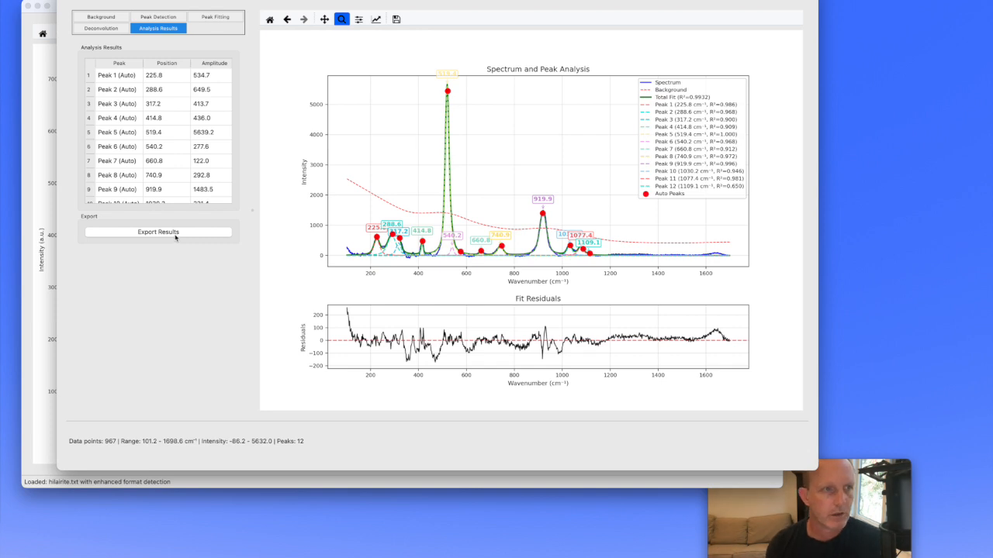
- Display the spectrum's FFT frequency spectrum and look over the available Fourier filter types, keeping Low-pass
click(110, 28)
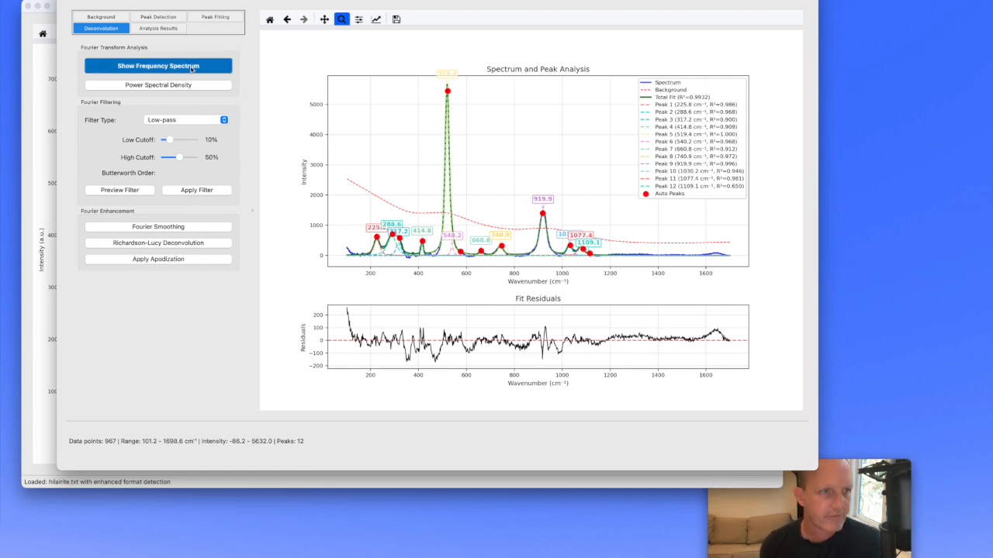
click(194, 69)
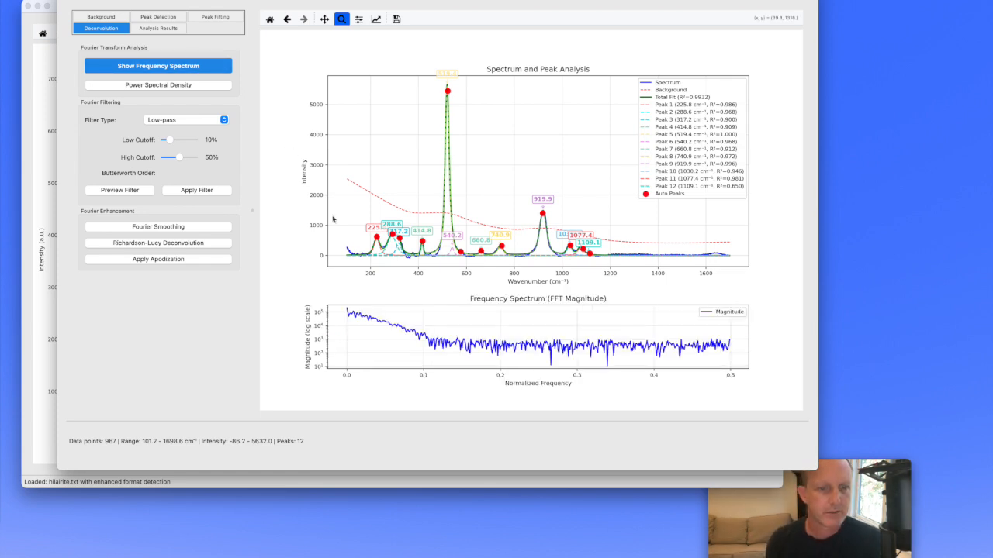
click(199, 120)
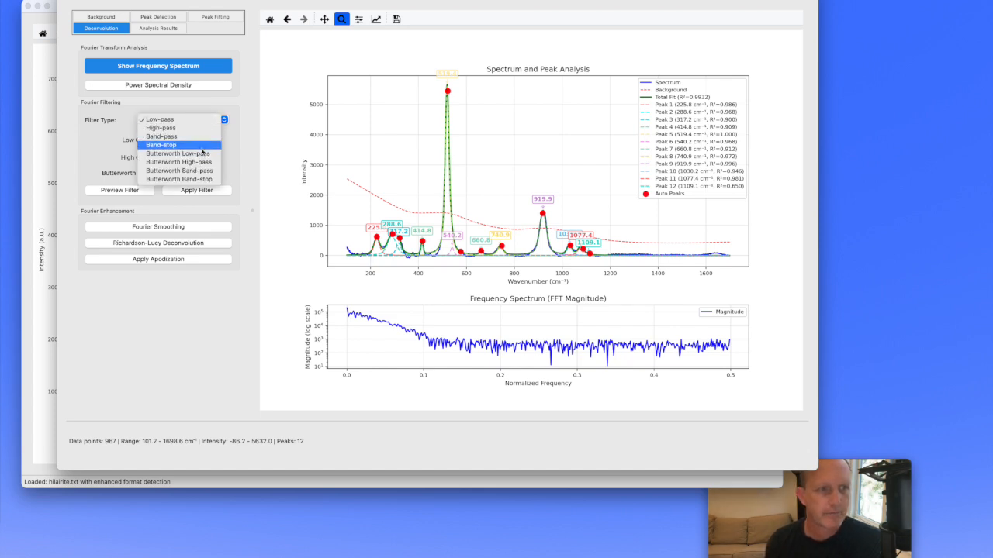
click(110, 141)
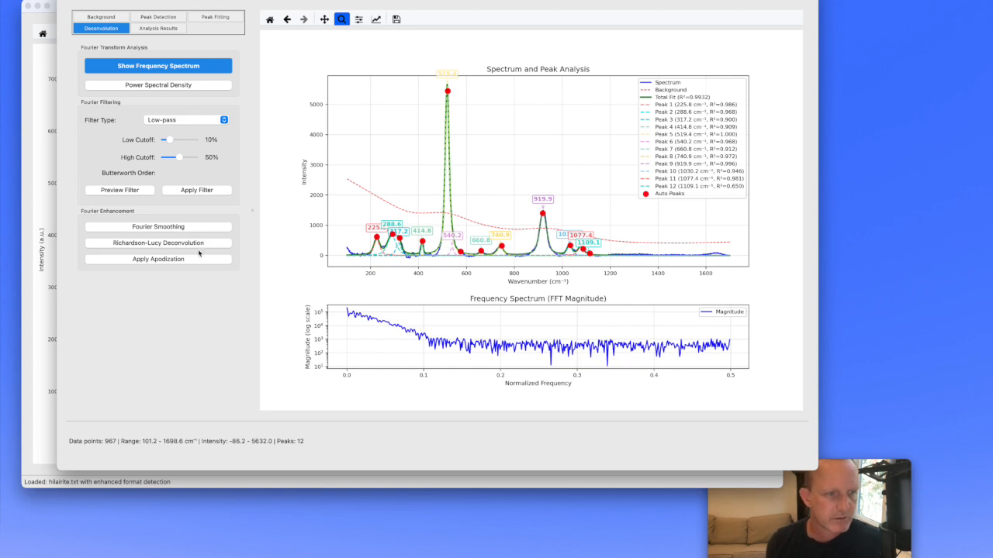
- Apply Fourier smoothing to the spectrum
click(194, 227)
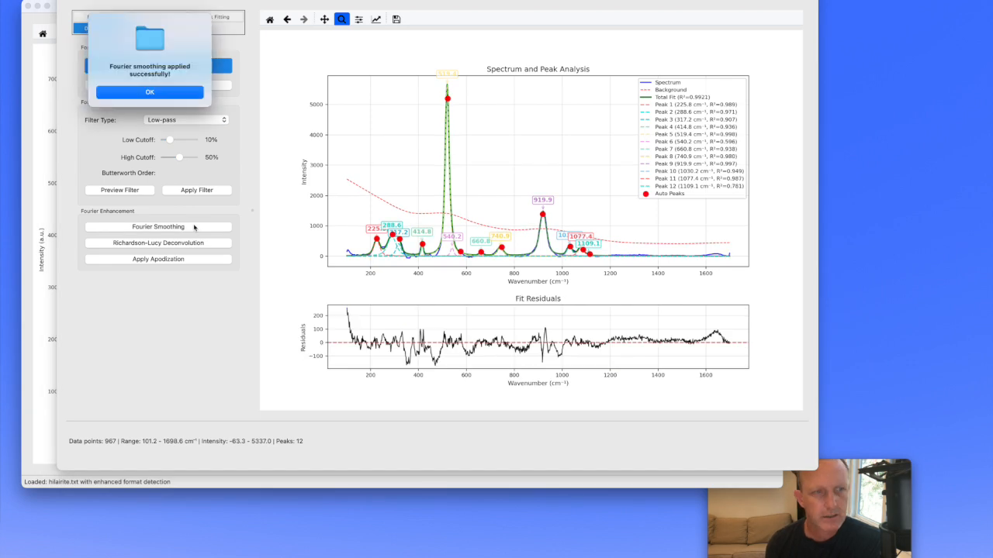
click(149, 92)
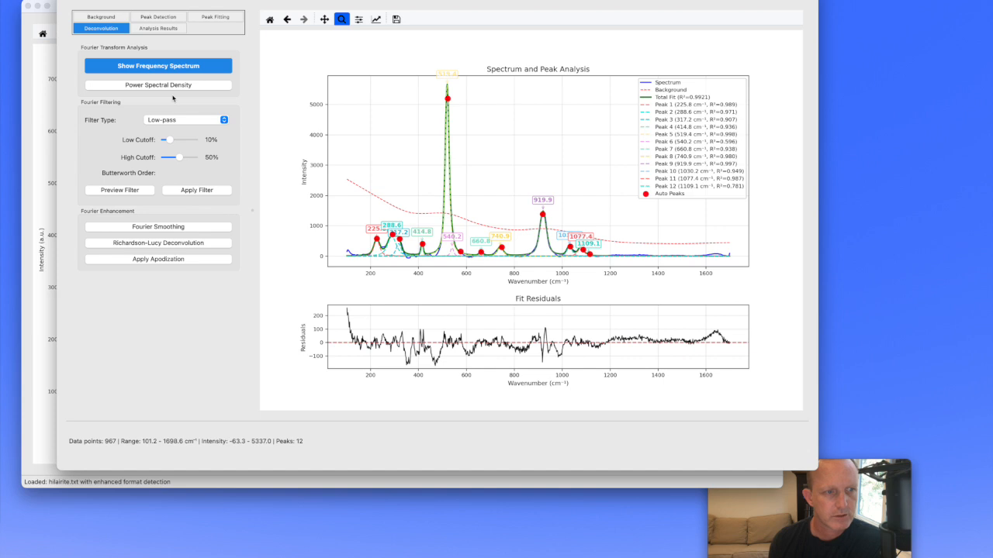